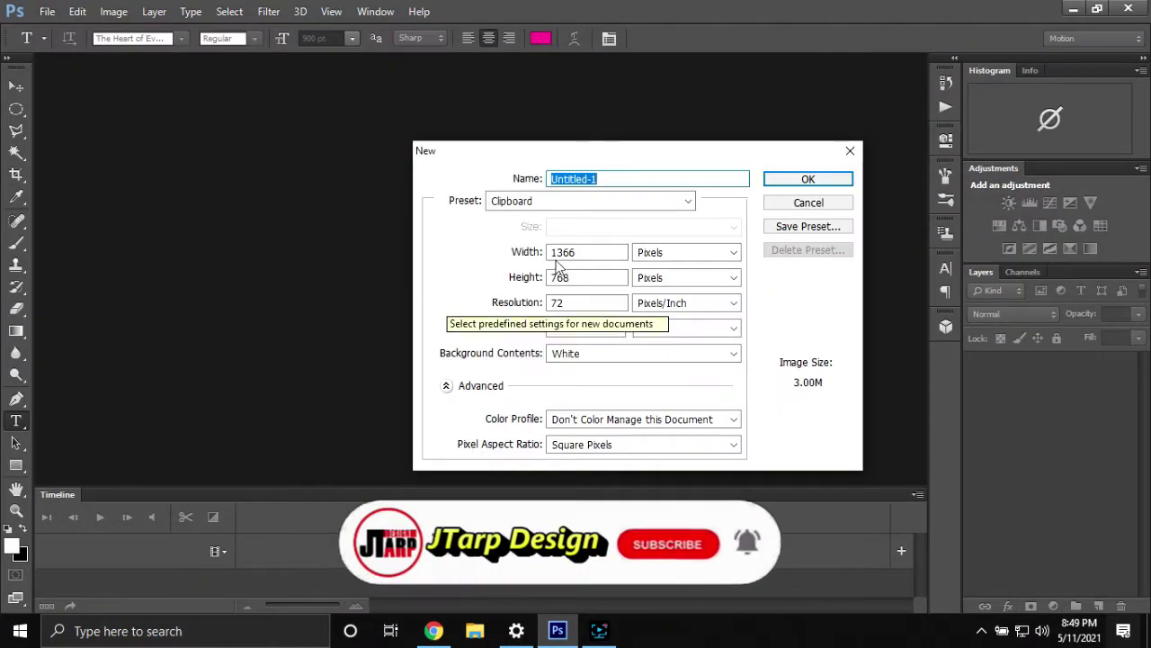
# Create a new 33×78 inch, 72 ppi document named Banner.
pyautogui.click(679, 252)
pyautogui.click(674, 268)
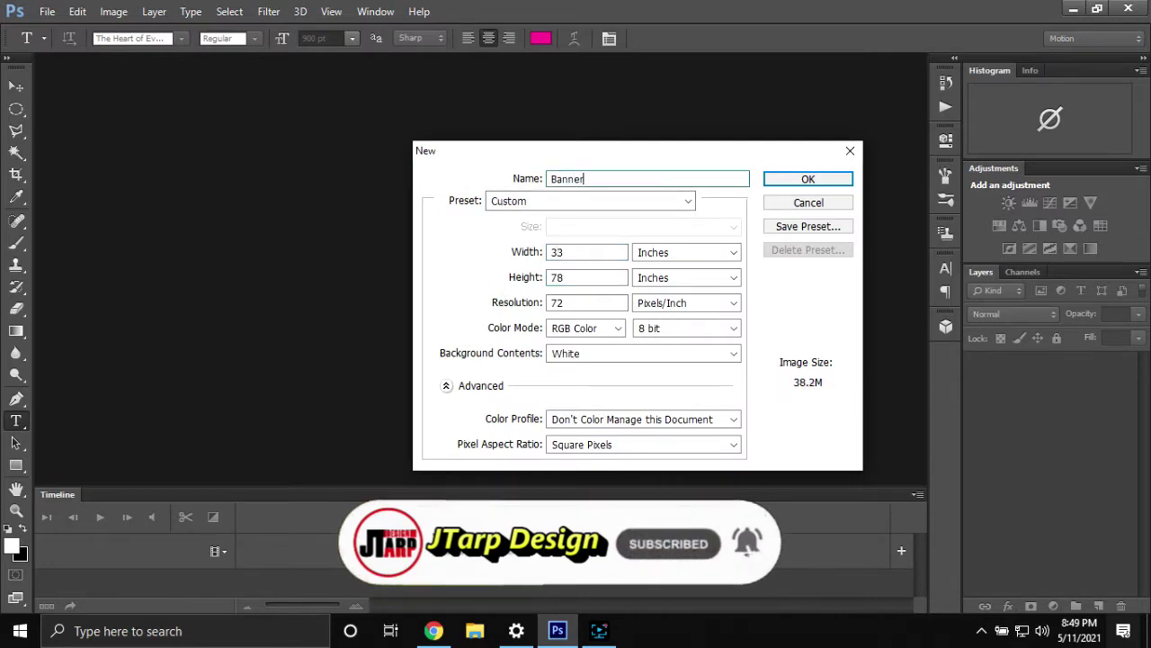
pyautogui.write('r')
pyautogui.click(779, 173)
# Open the pastel sparkle and rainbow-clouds images from the Unicorn folder.
pyautogui.hotkey('ctrl', 'o')
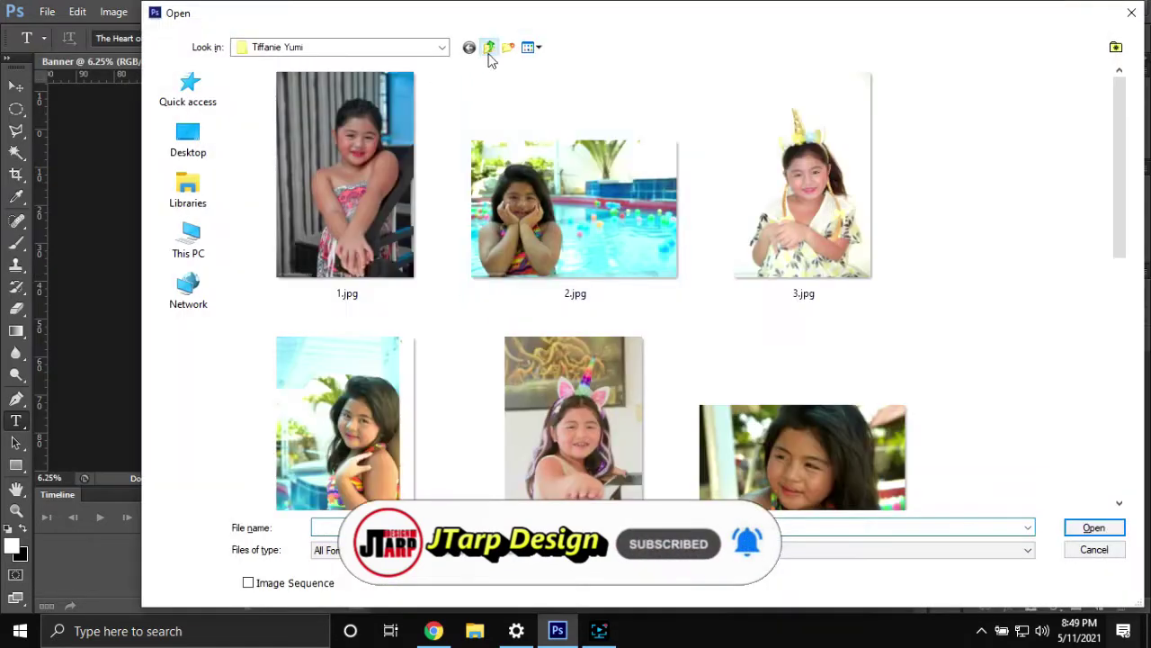
pyautogui.doubleClick(282, 303)
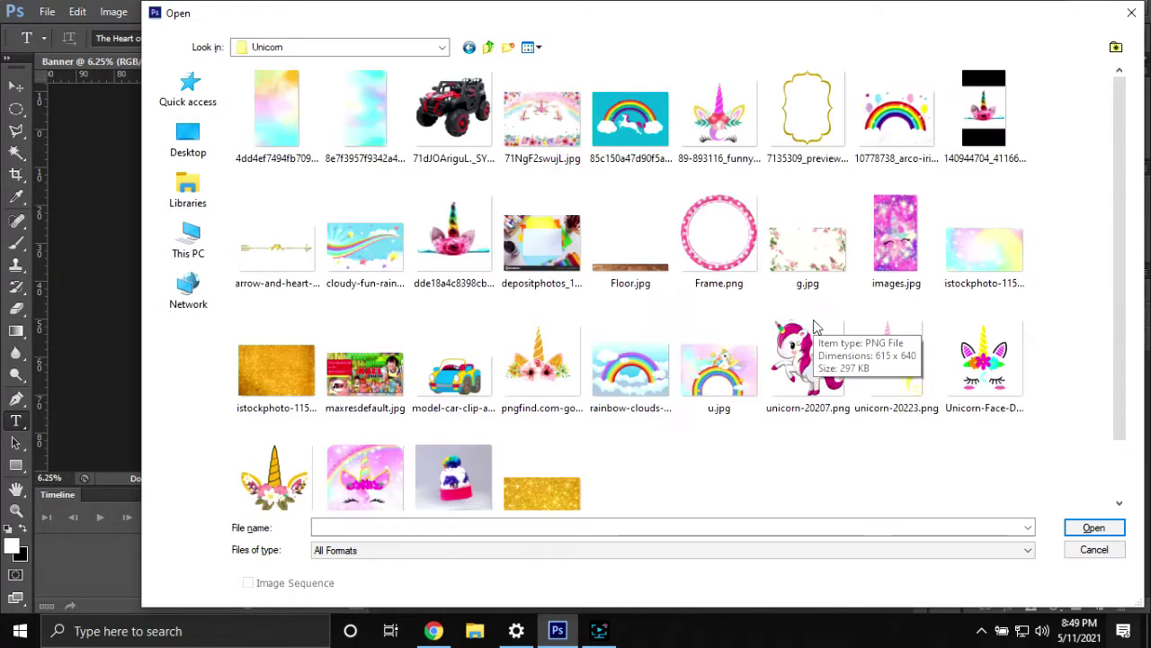
pyautogui.click(967, 252)
pyautogui.keyDown('ctrl'); pyautogui.click(630, 371); pyautogui.keyUp('ctrl')
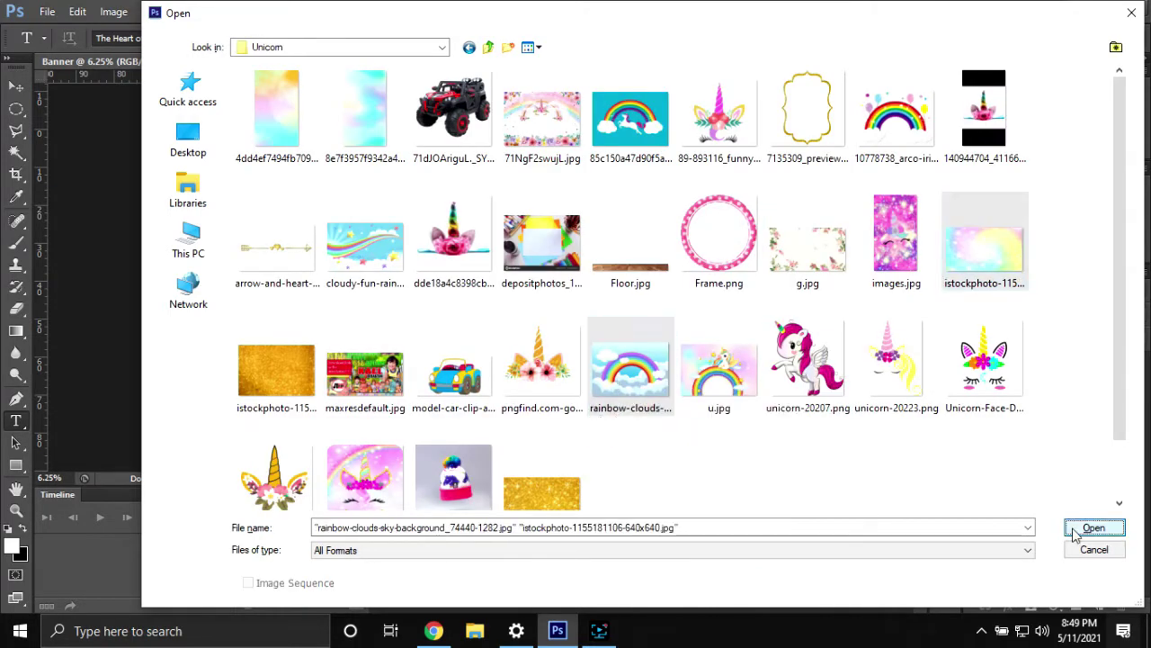
pyautogui.click(1088, 527)
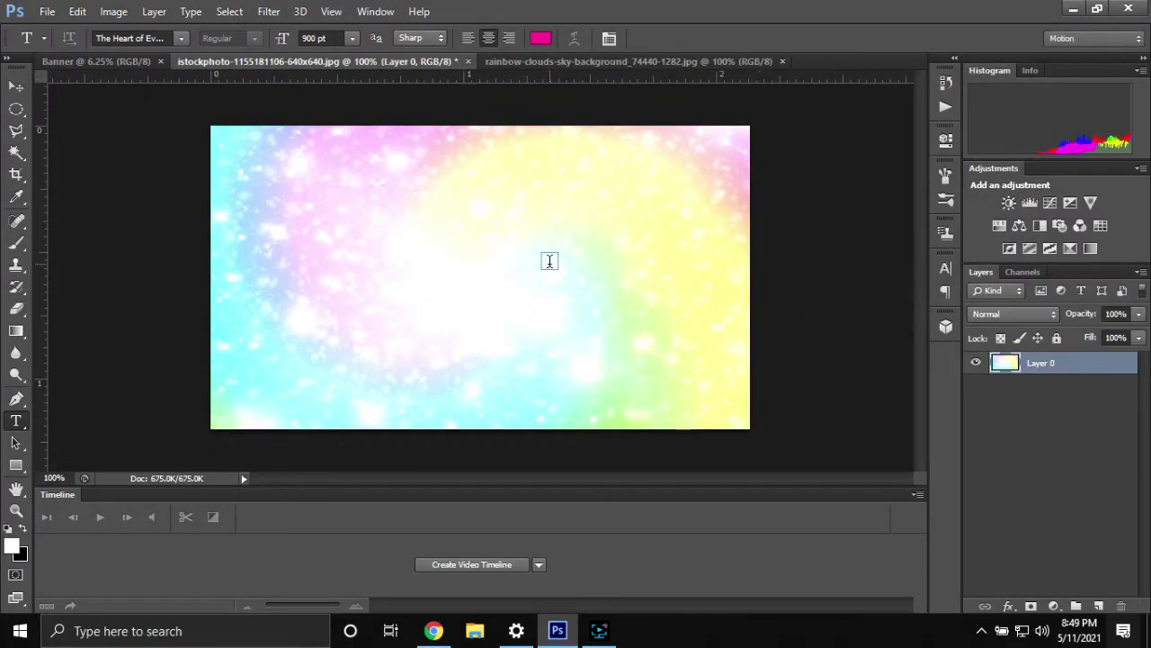
# Place the pastel sparkle image into Banner, scaled to fill it, and close its source.
pyautogui.press('v')
pyautogui.moveTo(101, 65)
pyautogui.mouseDown()
pyautogui.moveTo(499, 292)
pyautogui.moveTo(567, 424)
pyautogui.mouseUp()
pyautogui.hotkey('ctrl', 't')
pyautogui.press('Return')
pyautogui.click(540, 61)
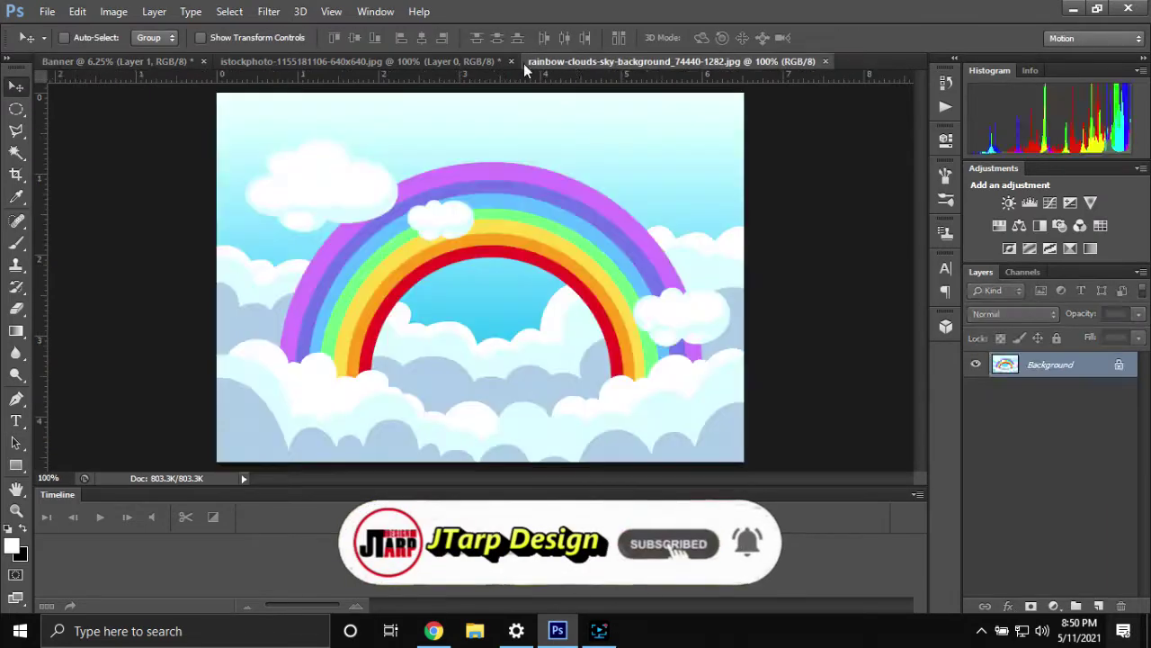
pyautogui.click(581, 255)
# Add the rainbow-clouds picture to Banner, resize it and set its blend mode to Multiply.
pyautogui.moveTo(602, 317)
pyautogui.mouseDown()
pyautogui.moveTo(500, 252)
pyautogui.moveTo(580, 326)
pyautogui.mouseUp()
pyautogui.hotkey('ctrl', 't')
pyautogui.press('Return')
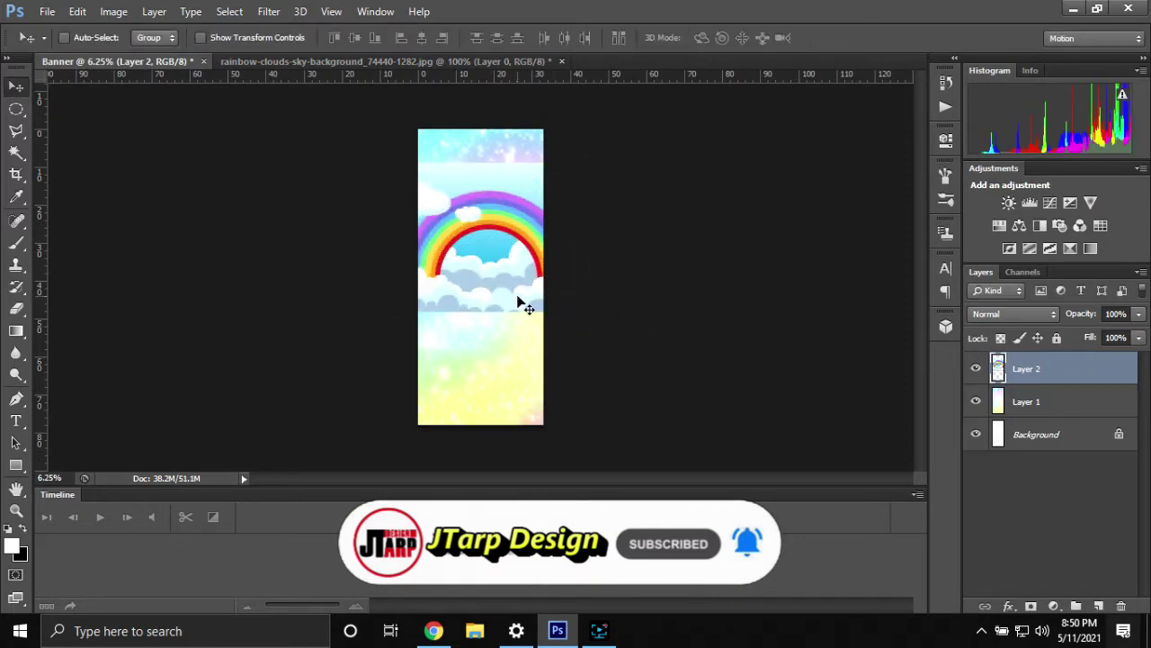
pyautogui.click(1013, 313)
pyautogui.click(988, 19)
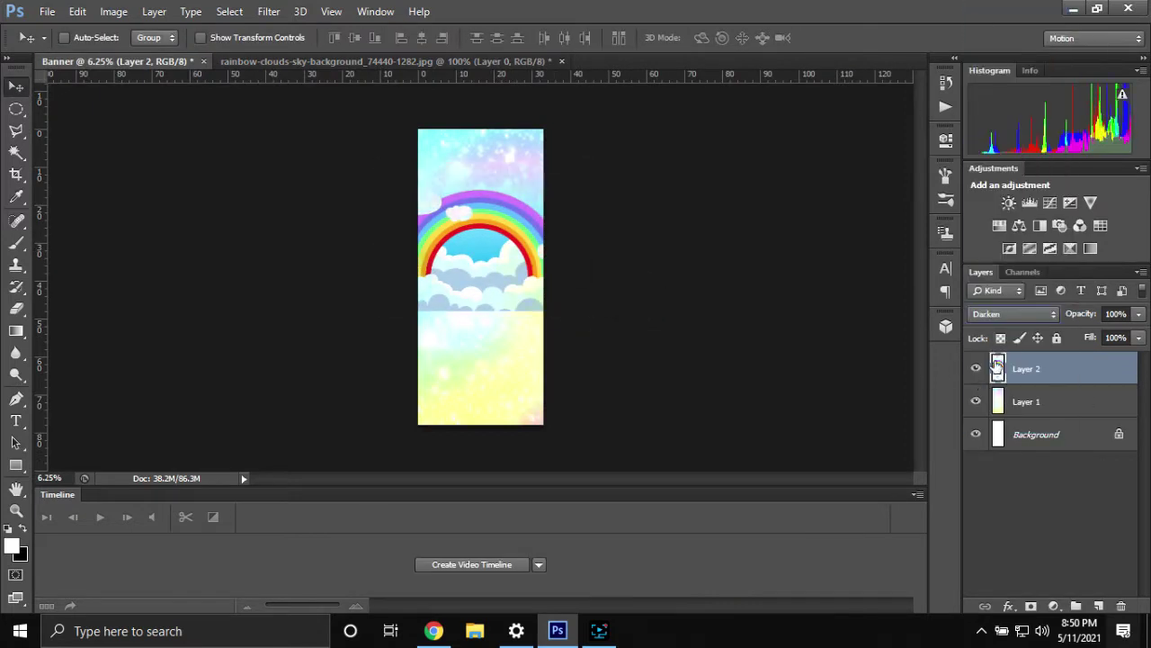
pyautogui.scroll(-1, 1014, 314)
# Mask the rainbow layer and paint black with a soft brush to blend it in.
pyautogui.click(1030, 606)
pyautogui.scroll(2, 502, 204)
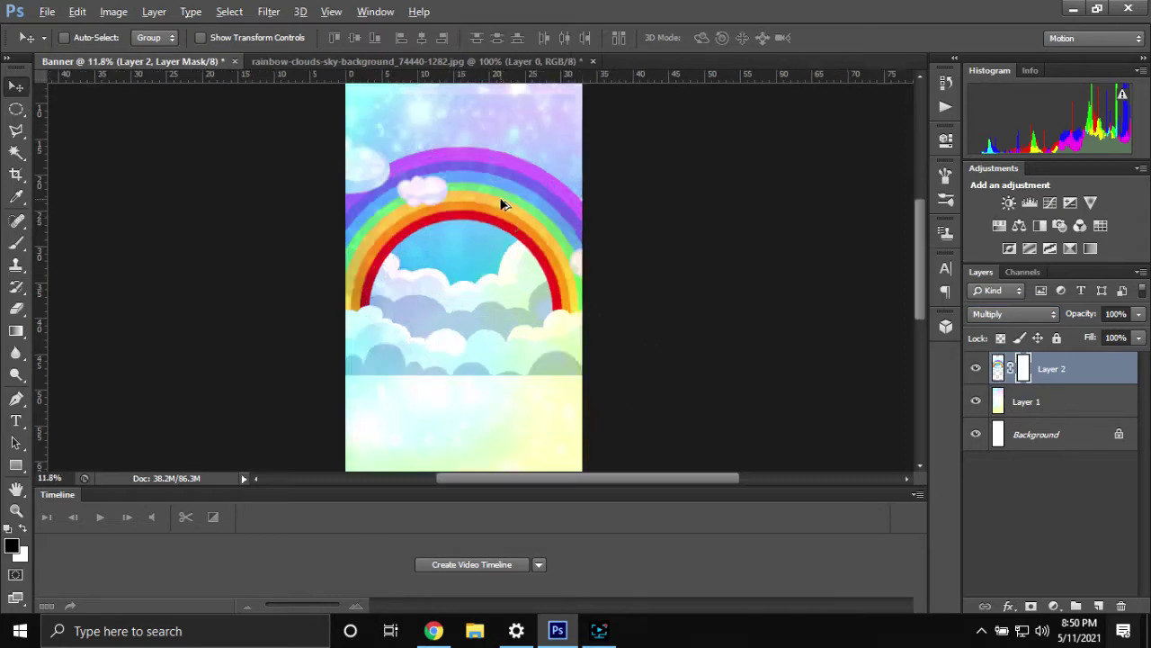
pyautogui.scroll(1, 502, 204)
pyautogui.press('b')
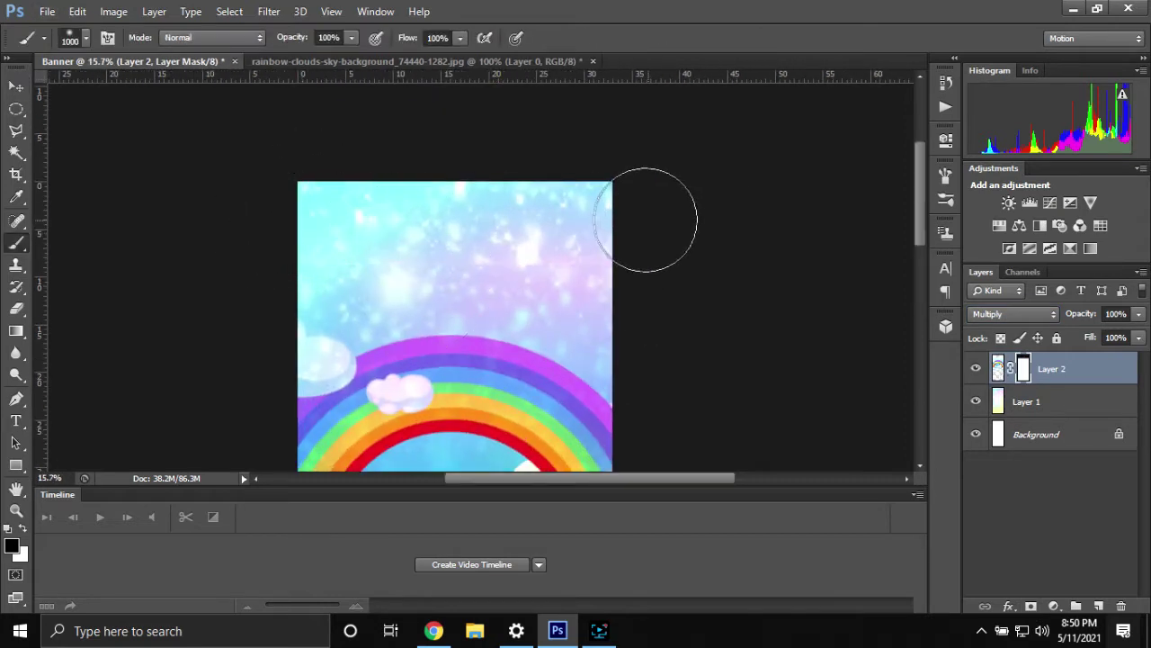
pyautogui.scroll(-5, 414, 339)
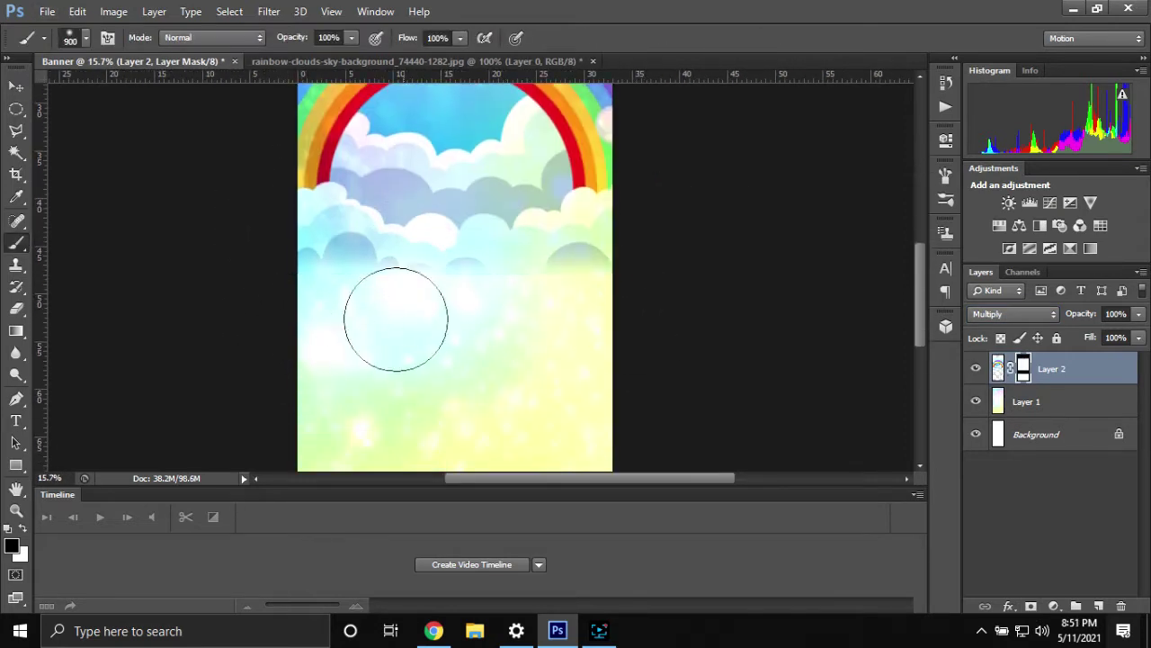
pyautogui.scroll(-1, 411, 319)
pyautogui.scroll(-2, 501, 311)
# Close the rainbow-clouds source document and browse to the design projects folder for photos.
pyautogui.click(377, 63)
pyautogui.hotkey('ctrl', 'Tab')
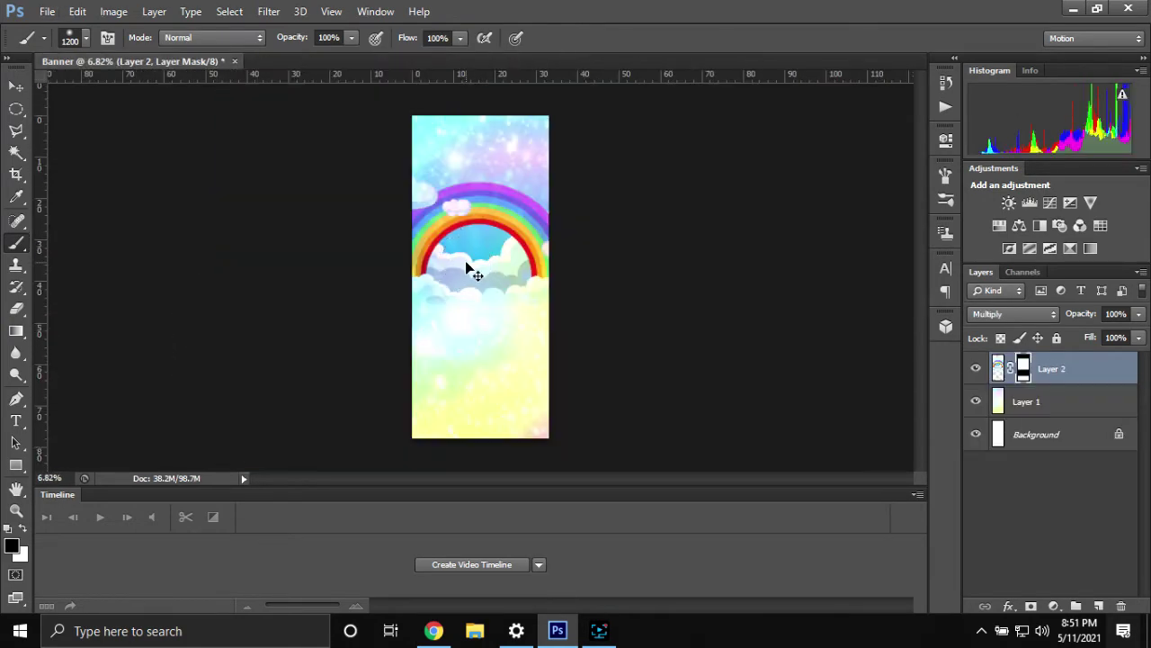
pyautogui.hotkey('ctrl', 'o')
pyautogui.click(488, 47)
# Open the girl's cut-out PNG photos from her photo folder.
pyautogui.doubleClick(286, 173)
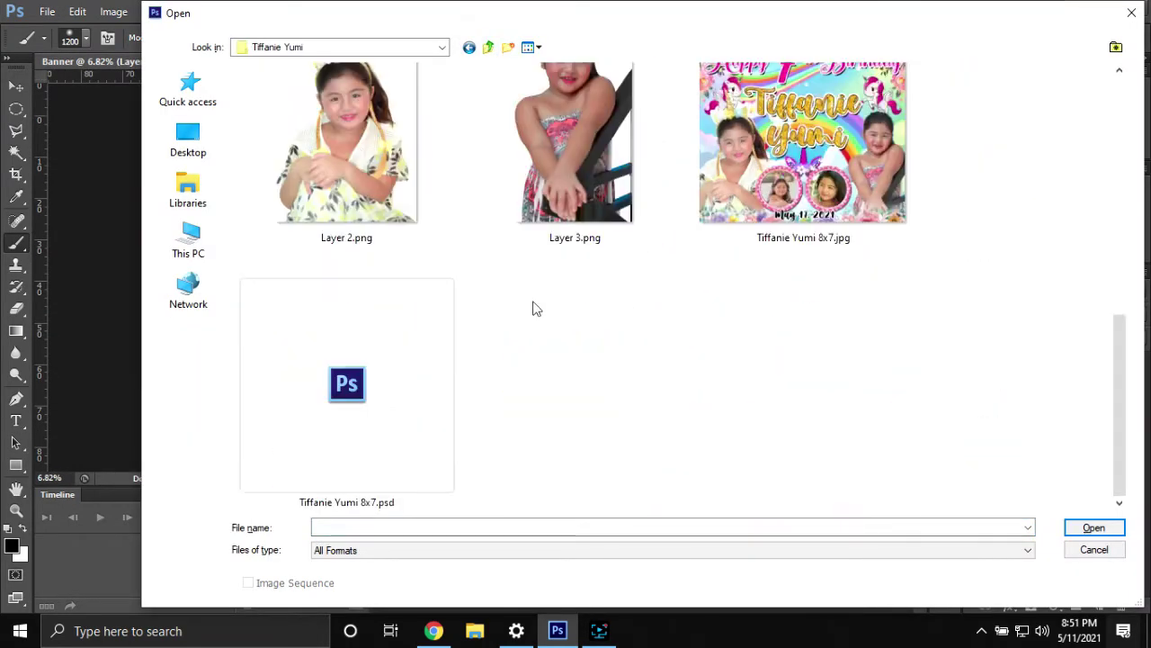
pyautogui.click(557, 225)
pyautogui.click(1093, 527)
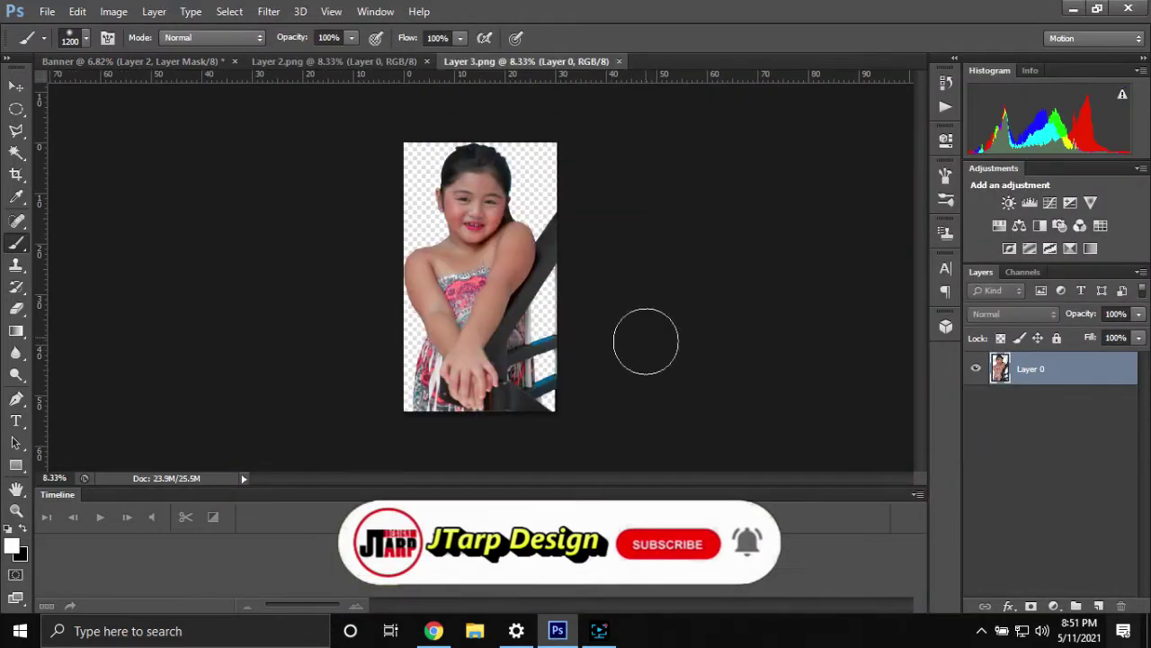
# Move the girl's cut-out photo onto the banner in front of the rainbow.
pyautogui.press('v')
pyautogui.click(135, 61)
pyautogui.click(527, 61)
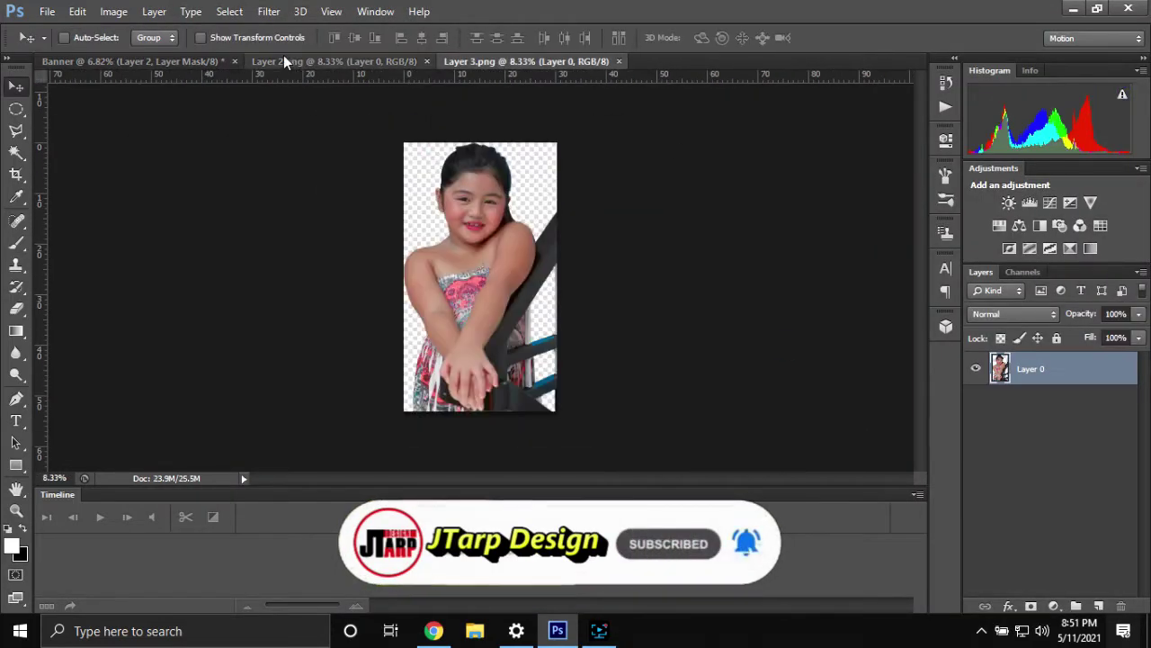
pyautogui.moveTo(477, 270)
pyautogui.mouseDown()
pyautogui.moveTo(493, 358)
pyautogui.moveTo(517, 356)
pyautogui.mouseUp()
pyautogui.hotkey('ctrl', '-')
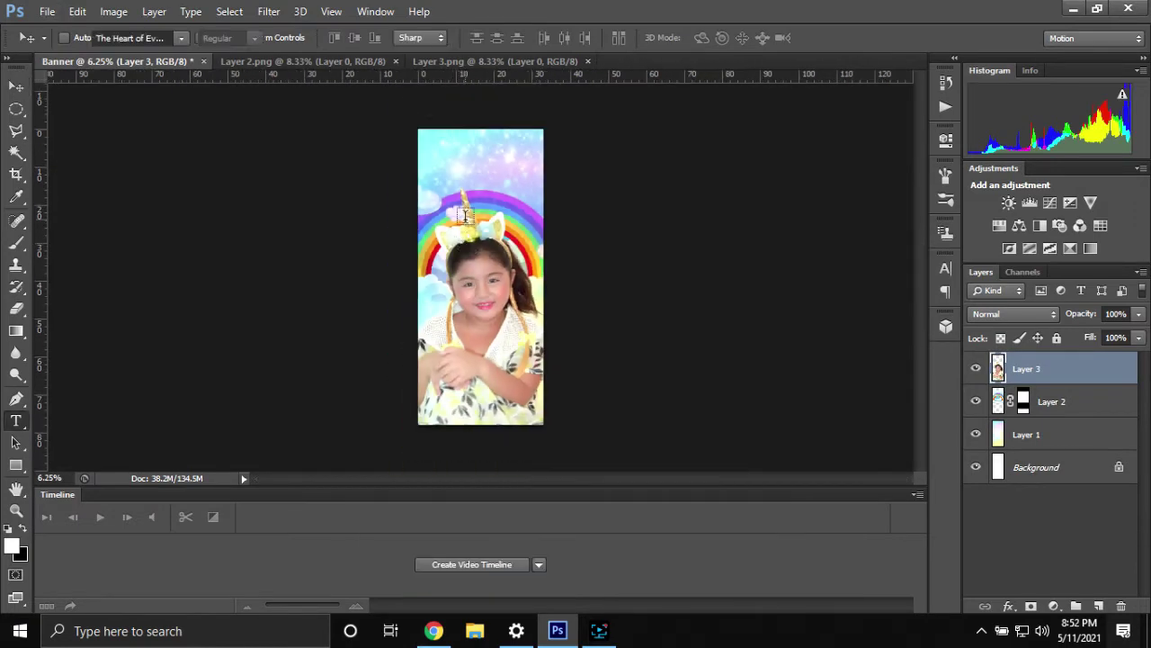
# Add the word 'Happy' centred near the banner top at 500 pt.
pyautogui.keyDown('alt'); pyautogui.scroll(5, 462, 174); pyautogui.keyUp('alt')
pyautogui.scroll(2, 396, 315)
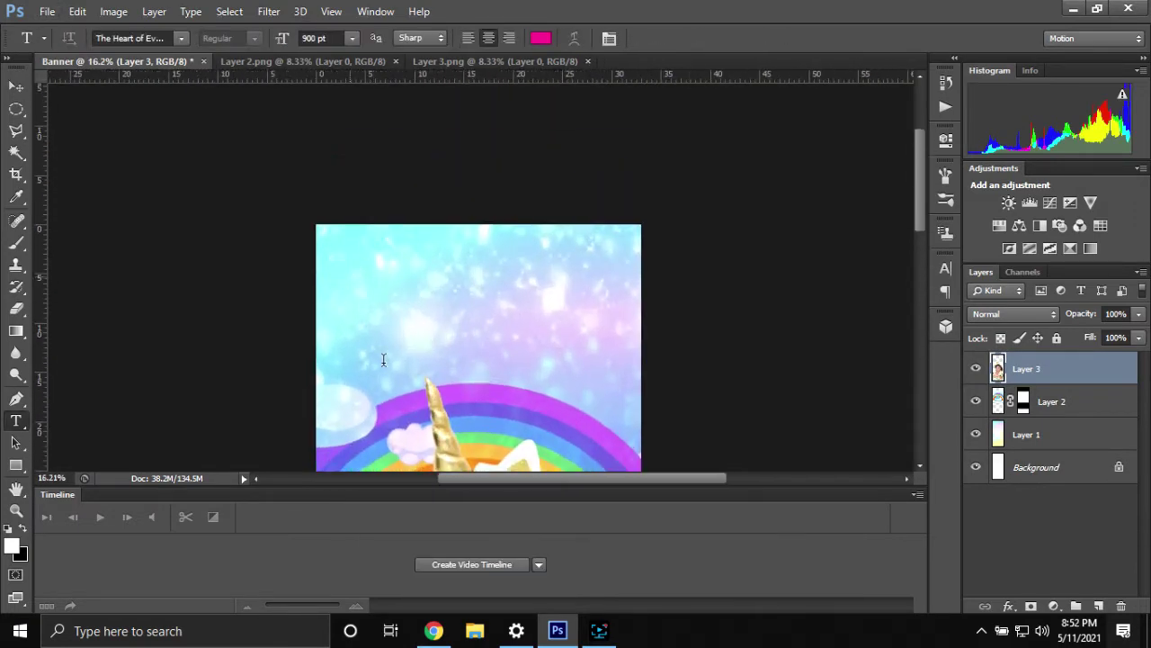
pyautogui.click(350, 276)
pyautogui.write('Happy')
pyautogui.moveTo(491, 313); pyautogui.dragTo(518, 281)
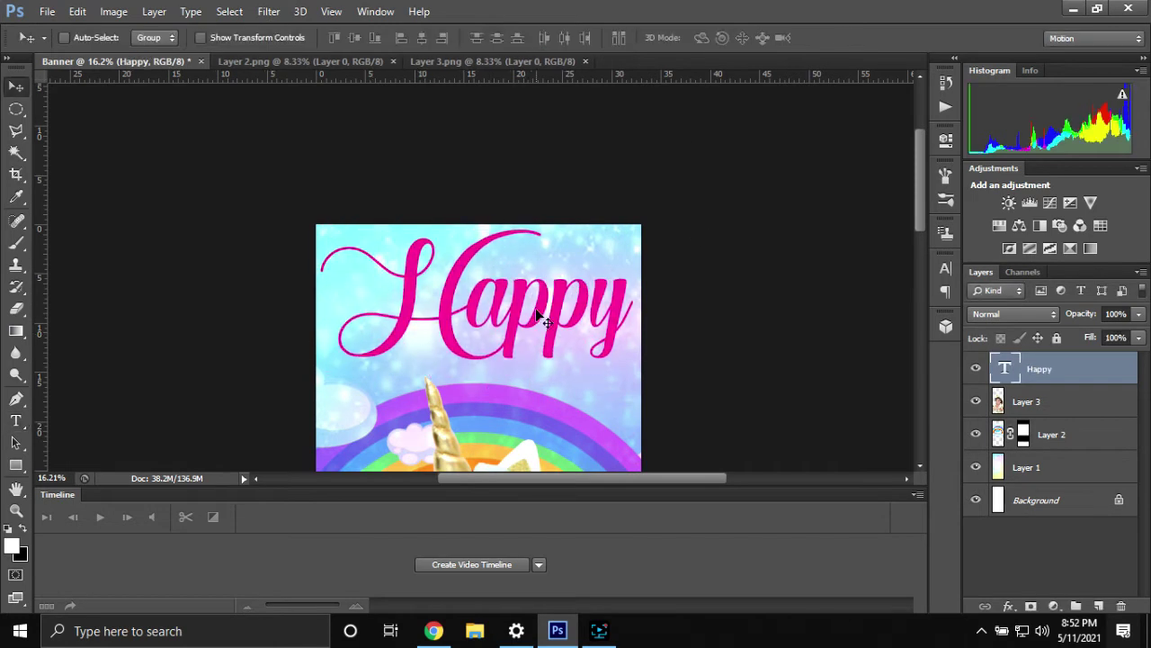
pyautogui.hotkey('ctrl', 'a')
pyautogui.doubleClick(314, 38)
pyautogui.write('500')
pyautogui.press('Return')
pyautogui.moveTo(488, 297); pyautogui.dragTo(489, 249)
# Add a separate, larger 7th text line below Happy and nudge it right.
pyautogui.scroll(-1, 423, 336)
pyautogui.click(423, 336)
pyautogui.write('B')
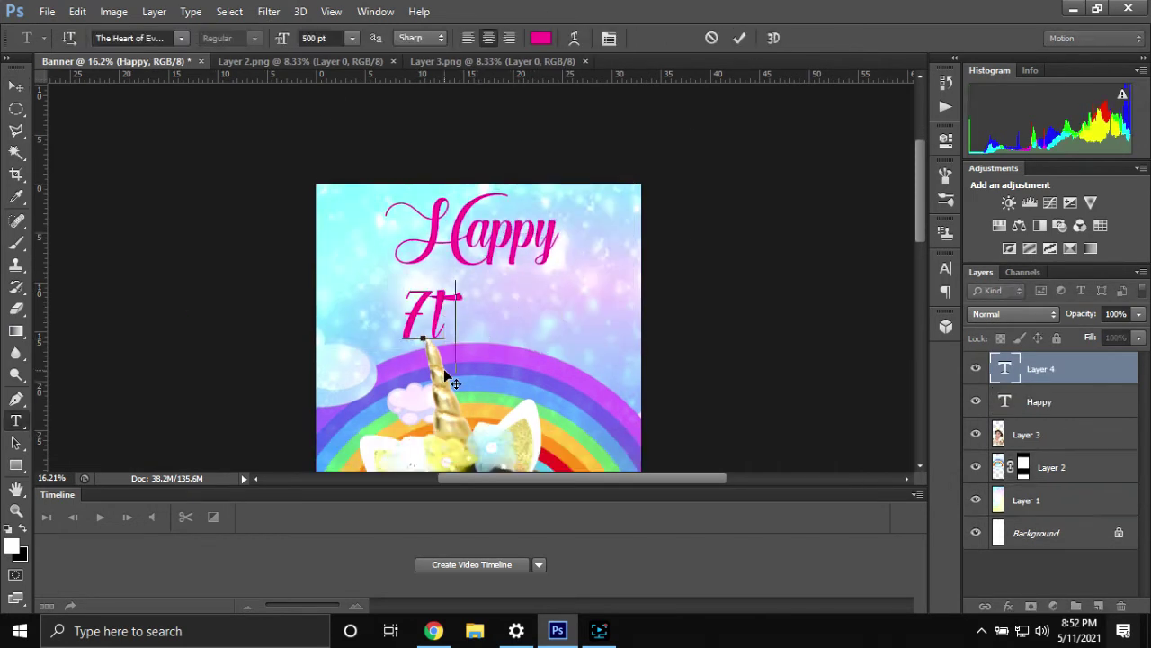
pyautogui.click(946, 268)
pyautogui.hotkey('ctrl', 'a')
pyautogui.moveTo(759, 302); pyautogui.dragTo(810, 302)
pyautogui.hotkey('ctrl', 'Return')
pyautogui.press('v')
pyautogui.moveTo(430, 302); pyautogui.dragTo(455, 298)
# Extend the headline to 'Happy 7th Birthday' at 350 pt with superscript 'th'.
pyautogui.press('t')
pyautogui.click(555, 248)
pyautogui.write('7th Birthd')
pyautogui.moveTo(452, 225); pyautogui.dragTo(485, 224)
pyautogui.click(609, 38)
pyautogui.click(847, 388)
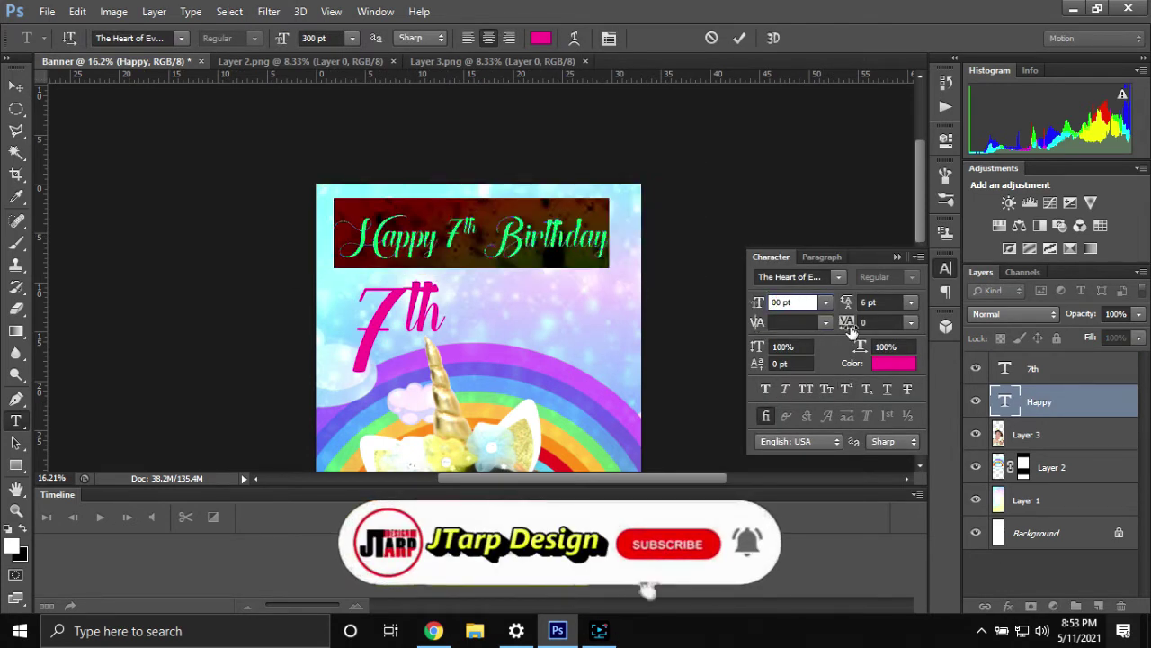
pyautogui.write('5')
pyautogui.press('Return')
pyautogui.click(493, 259)
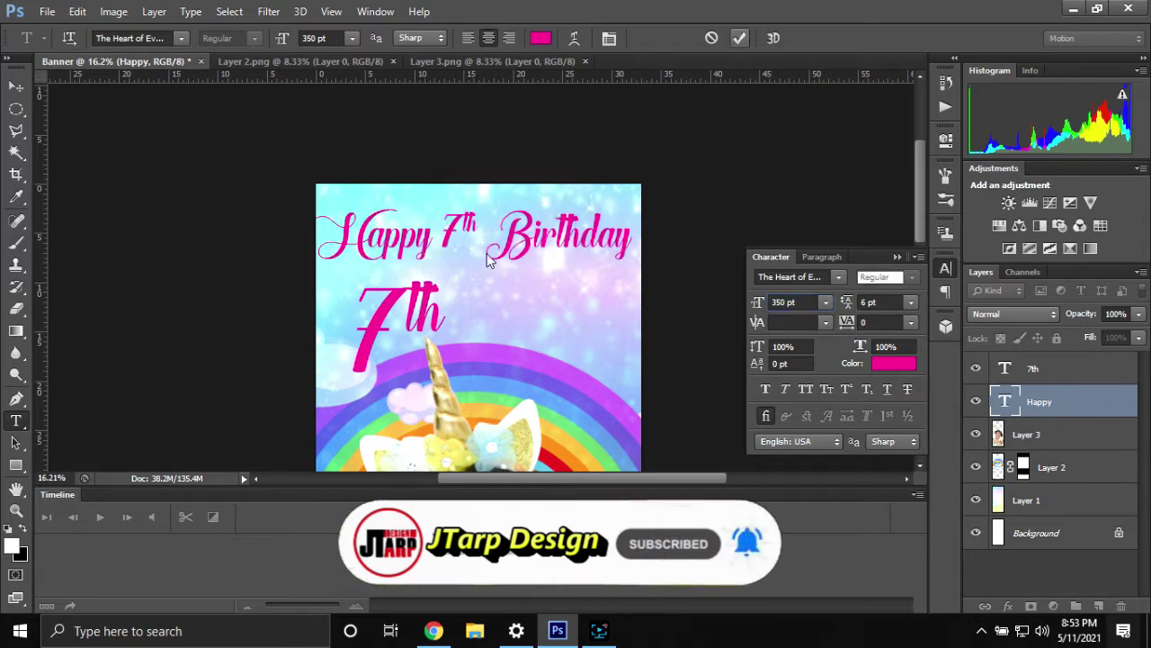
pyautogui.hotkey('ctrl', 'Return')
# Move the headline up, size 7th to 400 pt, and delete the separate 7th layer.
pyautogui.moveTo(493, 259); pyautogui.dragTo(500, 248)
pyautogui.write('0')
pyautogui.press('Return')
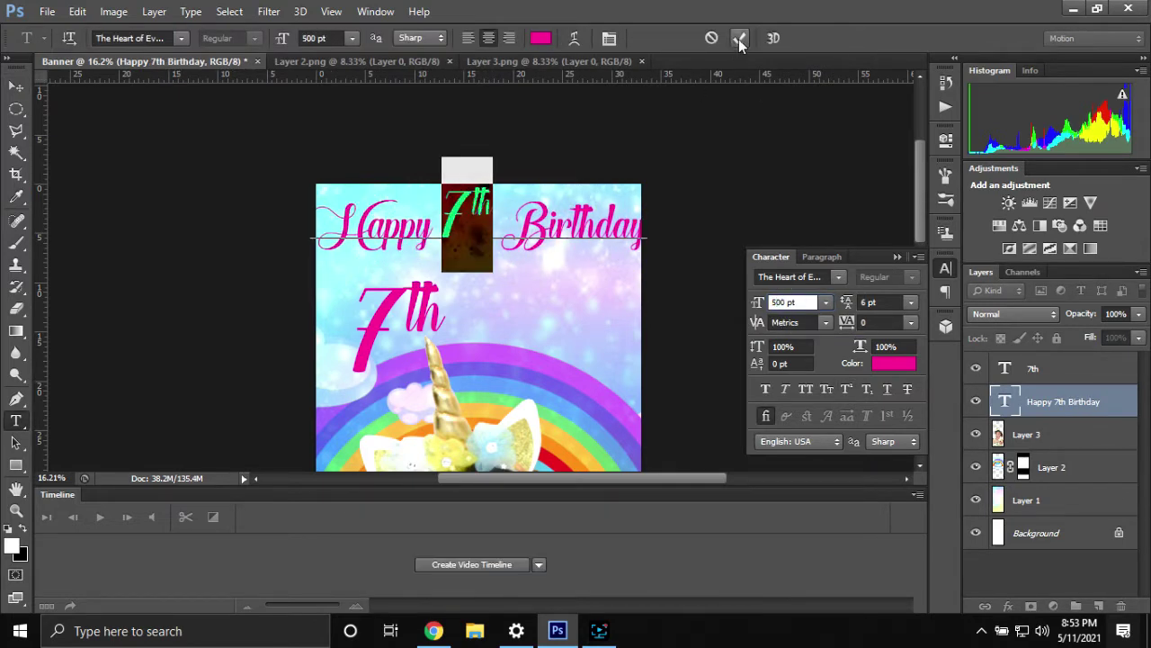
pyautogui.click(739, 38)
pyautogui.click(896, 256)
pyautogui.click(1032, 367)
pyautogui.press('Delete')
# Duplicate the headline so the copy holds only '7th' and the original reads 'Happy Birthday'.
pyautogui.hotkey('ctrl', 'j')
pyautogui.moveTo(514, 223); pyautogui.dragTo(514, 308)
pyautogui.moveTo(320, 306); pyautogui.dragTo(534, 375)
pyautogui.press('BackSpace')
pyautogui.moveTo(437, 310); pyautogui.dragTo(719, 332)
pyautogui.press('BackSpace')
pyautogui.moveTo(443, 225); pyautogui.dragTo(495, 225)
pyautogui.press('BackSpace')
pyautogui.click(1067, 368)
# Move the big 7th into the headline gap and shrink the Happy Birthday text slightly.
pyautogui.press('v')
pyautogui.moveTo(474, 288); pyautogui.dragTo(474, 221)
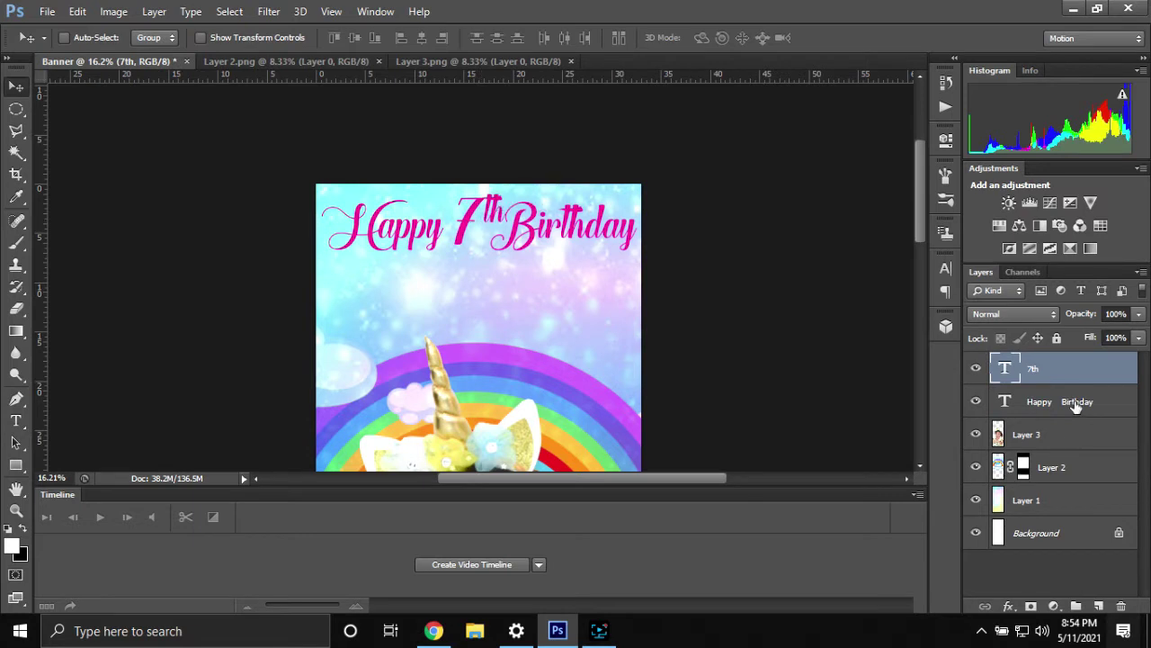
pyautogui.click(1076, 403)
pyautogui.hotkey('ctrl', 't')
pyautogui.moveTo(637, 269); pyautogui.dragTo(615, 265)
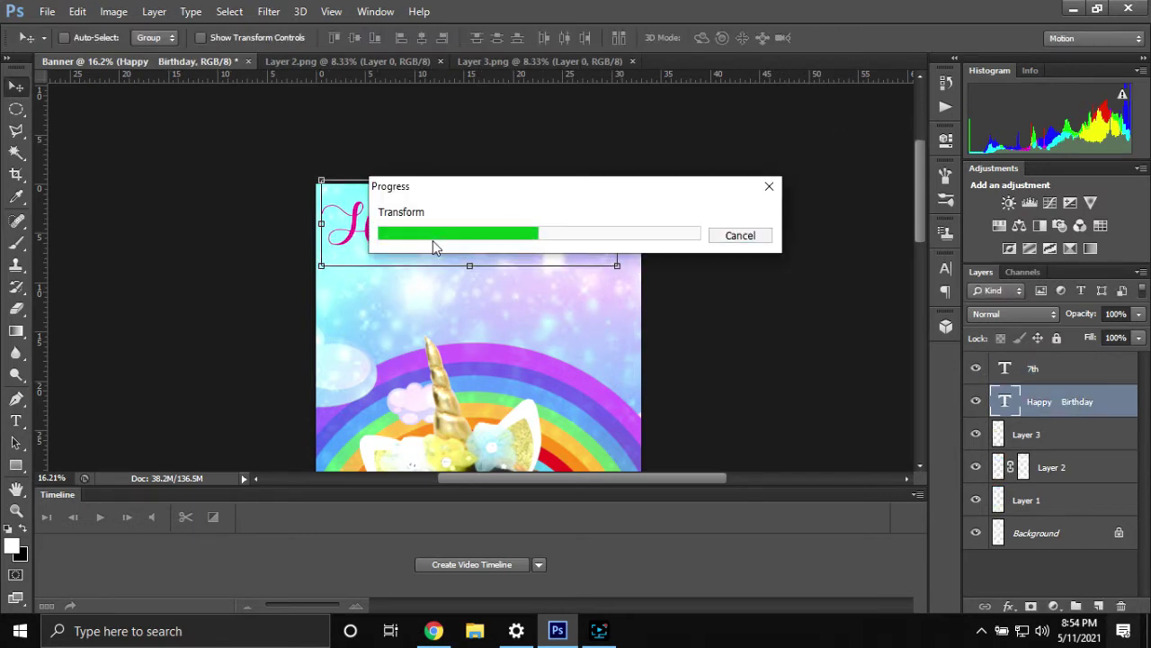
# Nudge the resized Happy Birthday text and the 7th into alignment.
pyautogui.press('t')
pyautogui.press('v')
pyautogui.moveTo(476, 252); pyautogui.dragTo(485, 232)
pyautogui.click(1095, 380)
# Save the banner as the Photoshop file Banner.psd.
pyautogui.hotkey('ctrl', 'shift', 's')
pyautogui.press('Return')
pyautogui.press('Return')
pyautogui.hotkey('ctrl', '0')
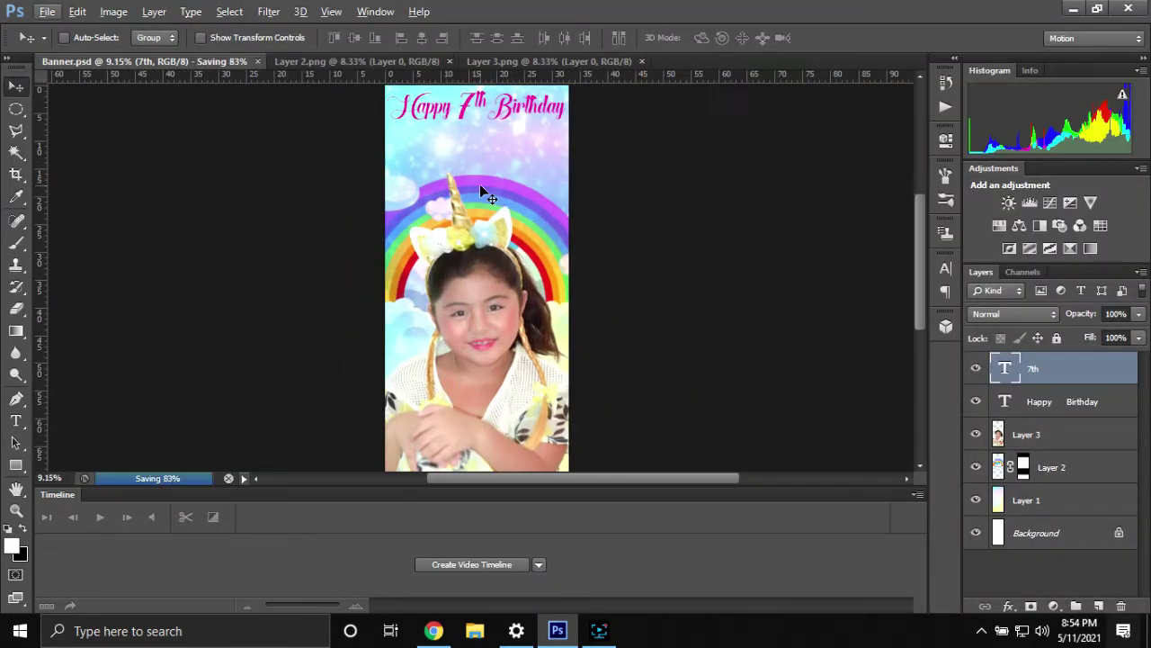
# Raise the rainbow and the girl photo, shrinking the photo to about 83%.
pyautogui.moveTo(508, 213); pyautogui.dragTo(511, 167)
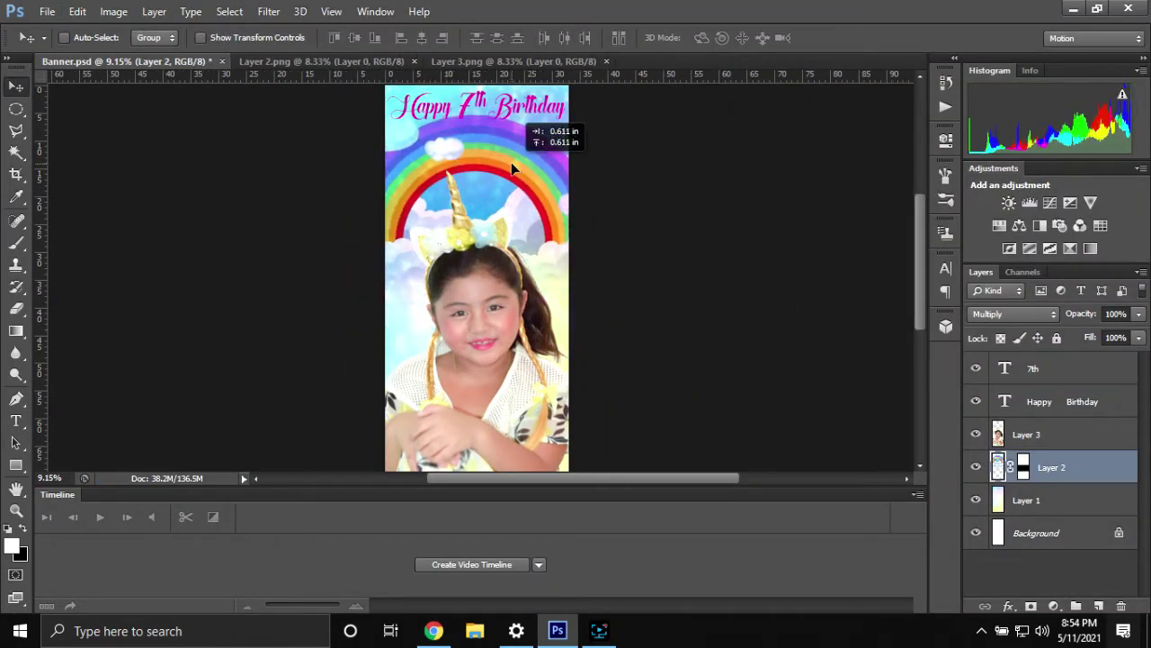
pyautogui.click(1044, 435)
pyautogui.moveTo(490, 369); pyautogui.dragTo(493, 333)
pyautogui.hotkey('ctrl', 't')
pyautogui.moveTo(603, 463); pyautogui.dragTo(508, 371)
pyautogui.press('Return')
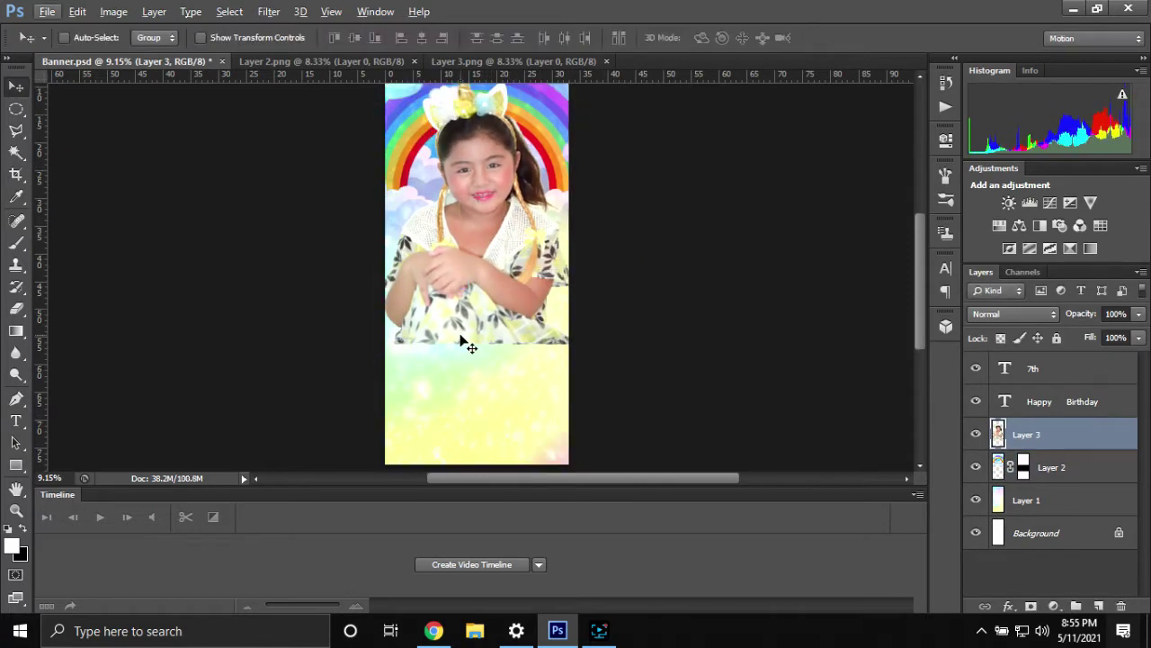
pyautogui.hotkey('ctrl', '0')
# Paste the girl's first name from the order form as new text on the lower banner.
pyautogui.press('t')
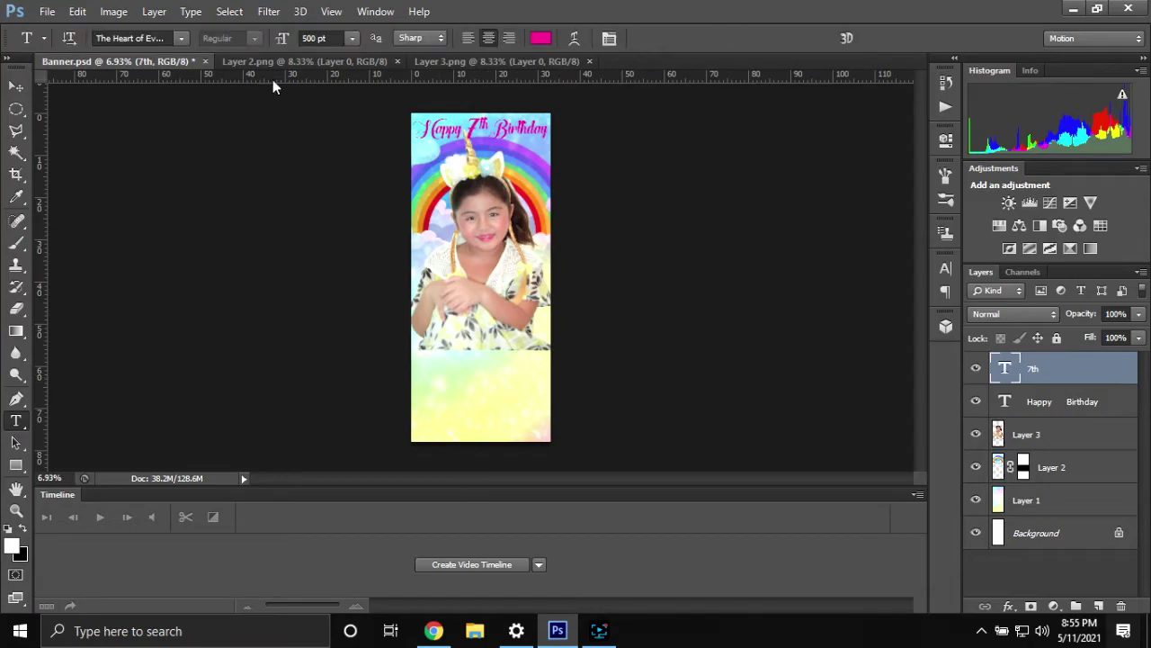
pyautogui.click(434, 630)
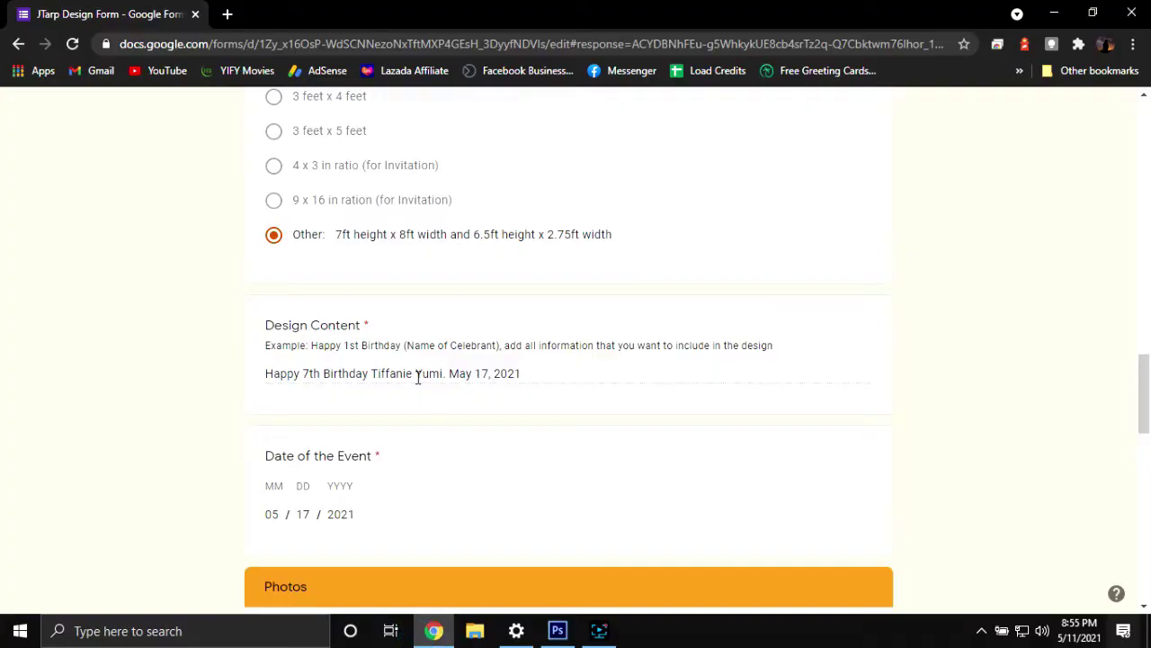
pyautogui.click(558, 630)
pyautogui.click(416, 386)
pyautogui.write('Tiffanie')
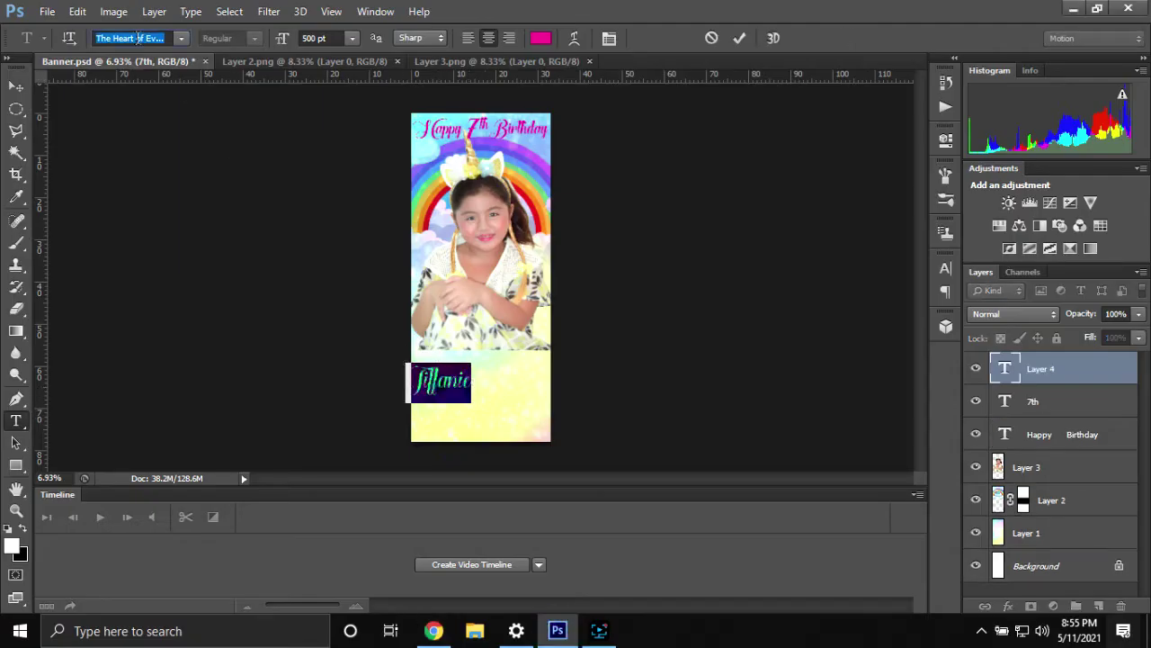
# Reposition the pink first-name lettering so it sits centred on the lower banner.
pyautogui.click(739, 38)
pyautogui.press('v')
pyautogui.moveTo(453, 387); pyautogui.dragTo(468, 385)
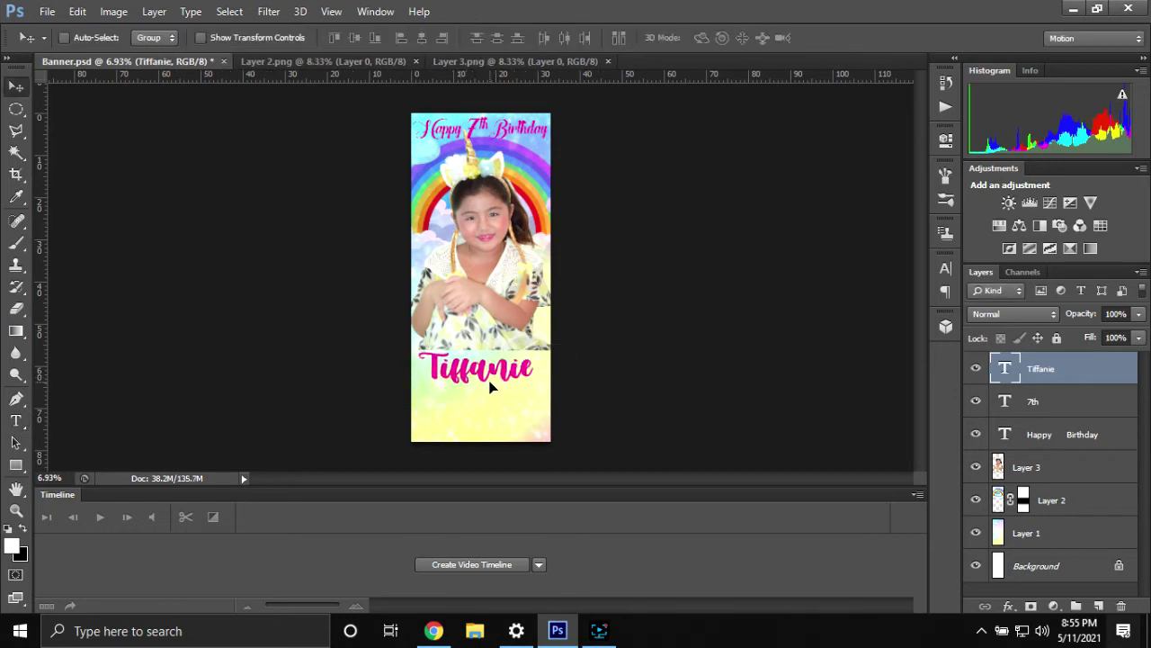
pyautogui.scroll(3, 491, 386)
pyautogui.doubleClick(458, 387)
pyautogui.hotkey('ctrl', 'a')
pyautogui.hotkey('ctrl', 'Return')
pyautogui.press('v')
pyautogui.moveTo(431, 385); pyautogui.dragTo(450, 389)
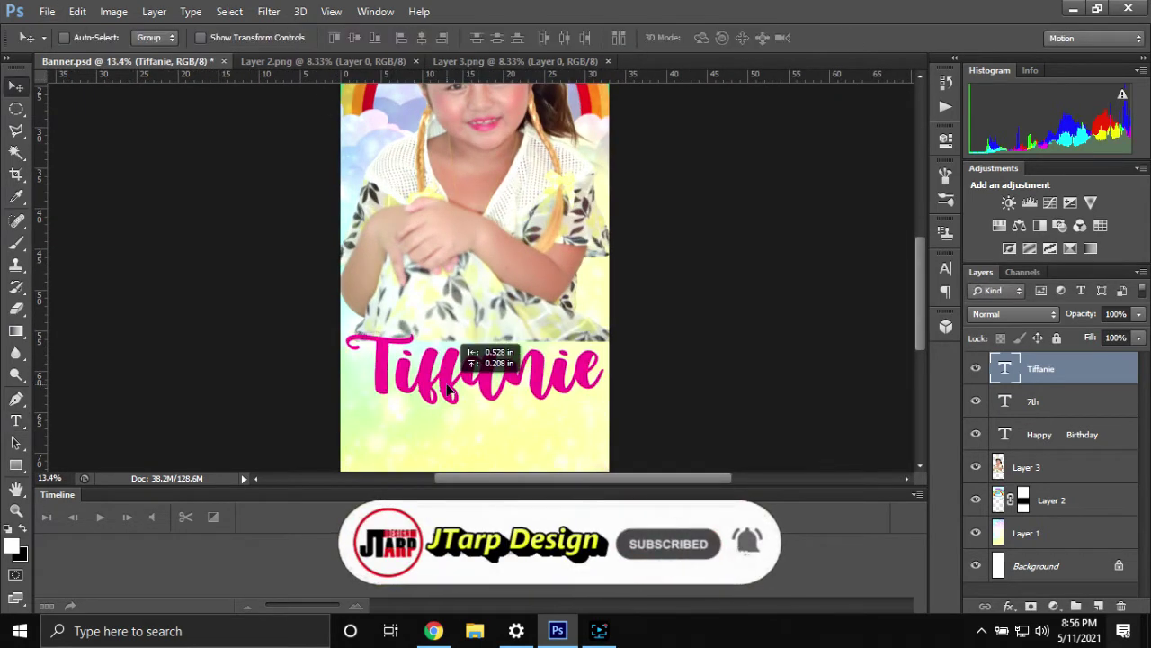
pyautogui.scroll(-2, 417, 394)
# Change the first name's font to Watercolor at 200 pt.
pyautogui.doubleClick(480, 365)
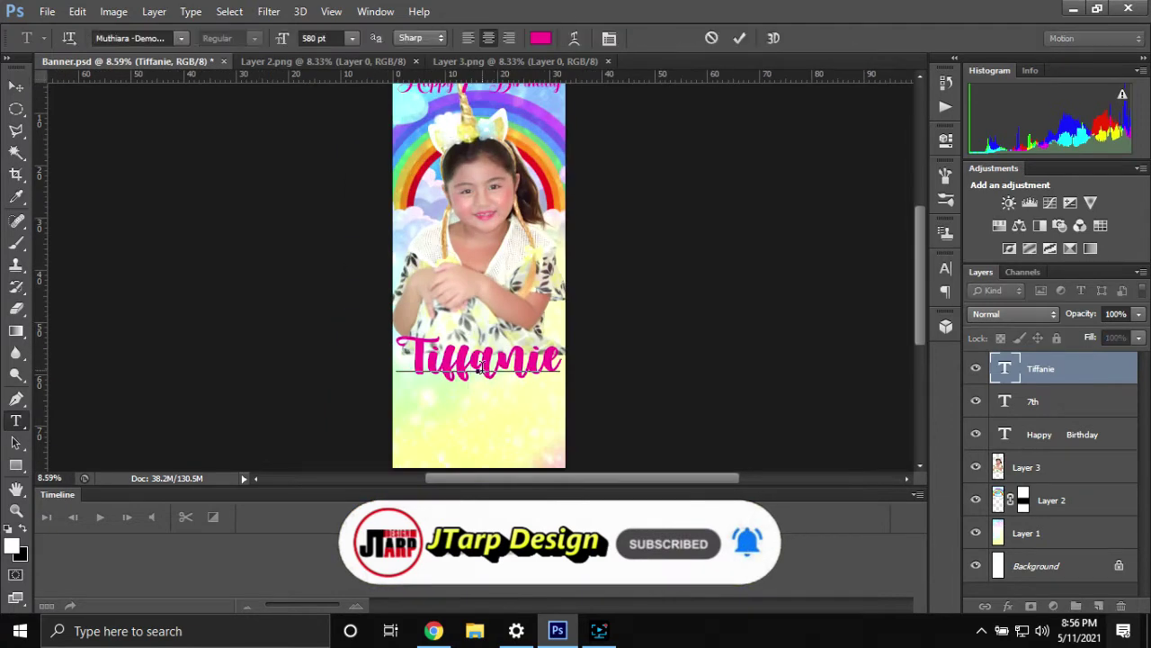
pyautogui.hotkey('ctrl', 'a')
pyautogui.click(180, 37)
pyautogui.moveTo(379, 409); pyautogui.dragTo(382, 459)
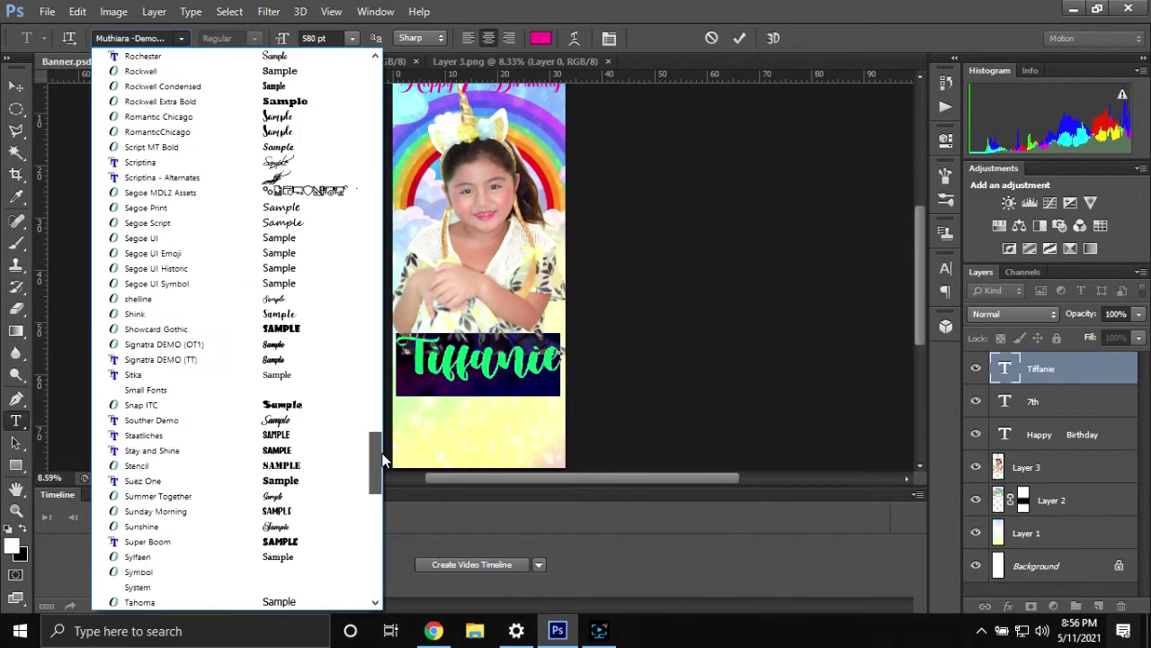
pyautogui.click(236, 390)
pyautogui.click(181, 38)
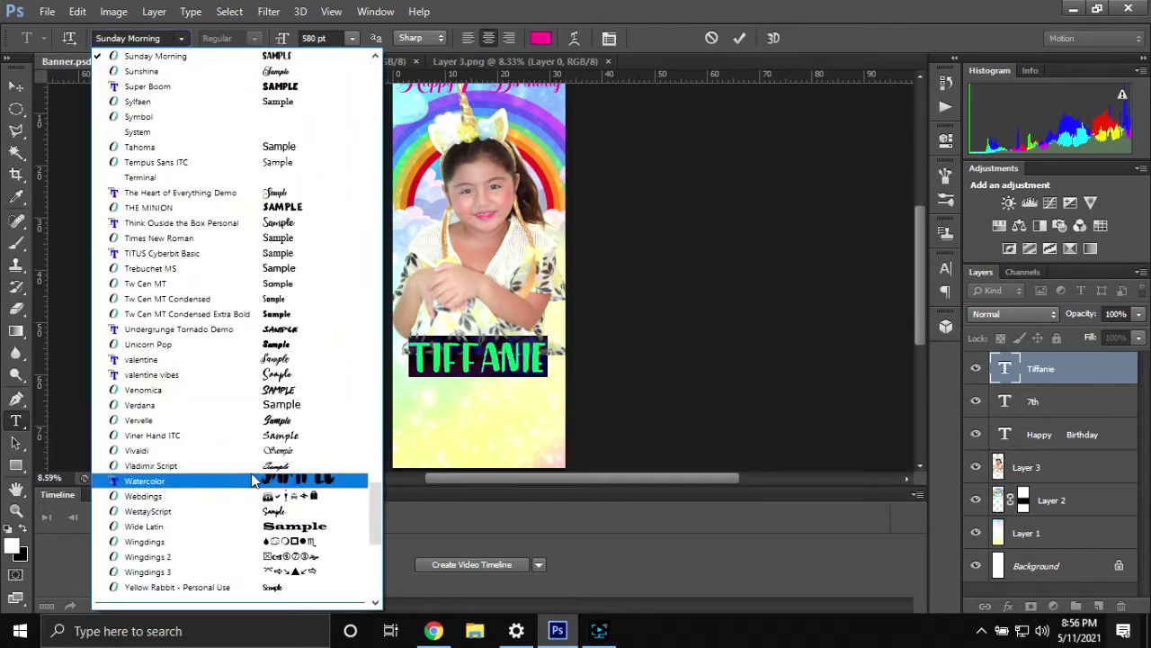
pyautogui.click(270, 466)
pyautogui.write('20')
pyautogui.press('Return')
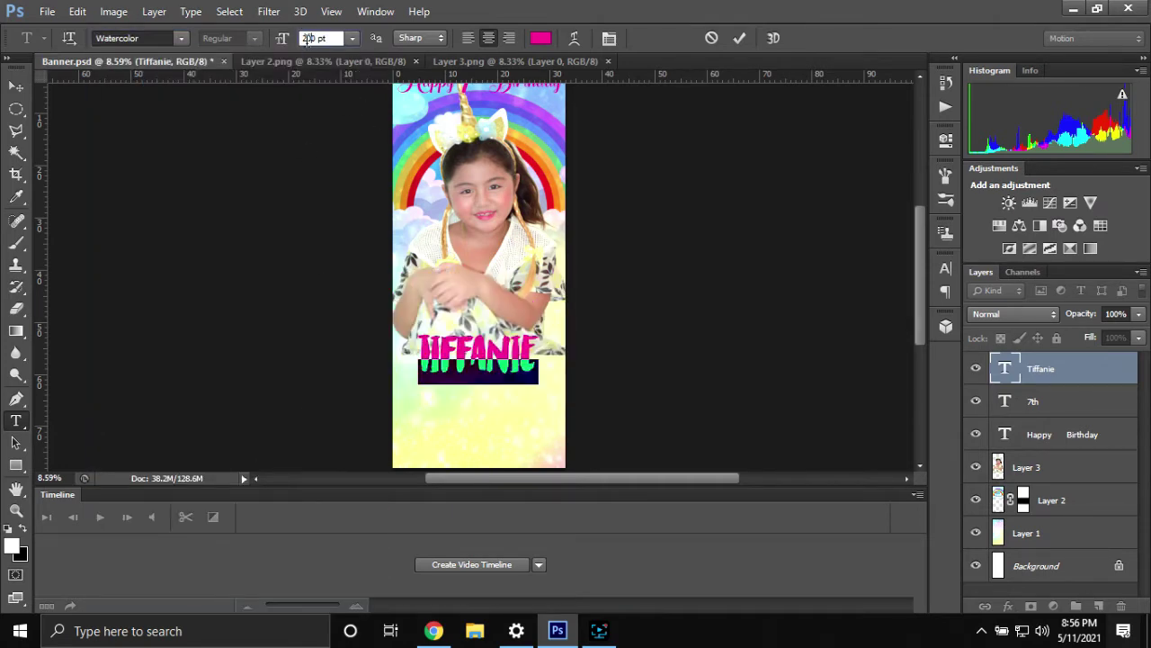
pyautogui.press('Return')
pyautogui.hotkey('ctrl', 'Return')
pyautogui.press('v')
# Stretch the first-name lettering wider across the banner with Free Transform.
pyautogui.hotkey('ctrl', 't')
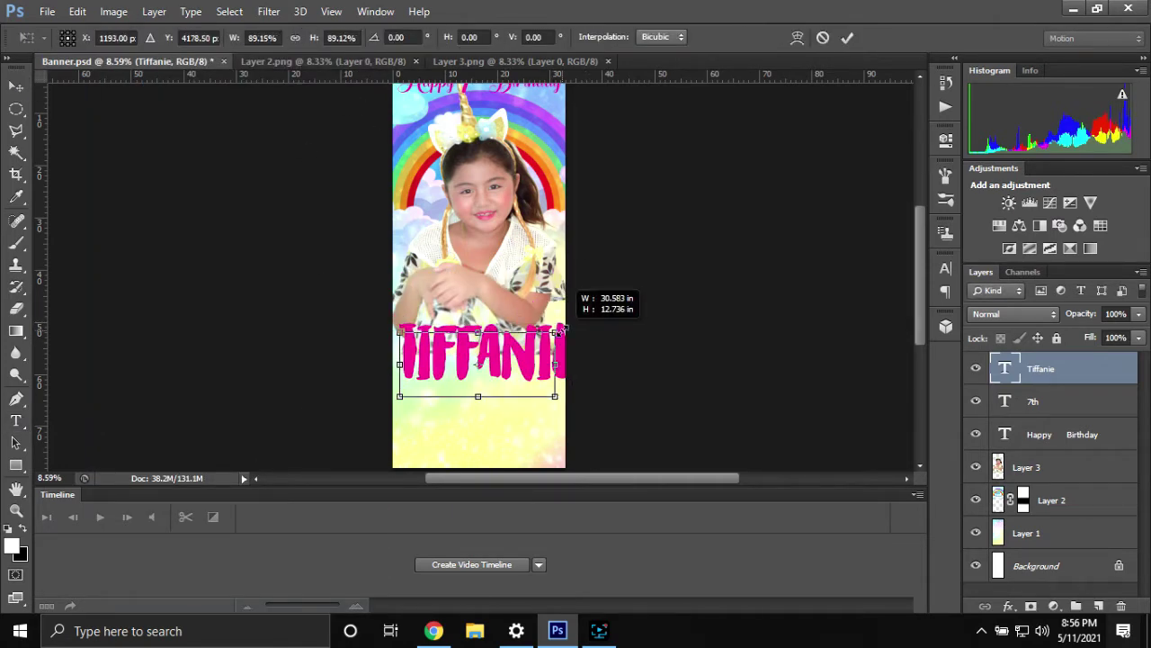
pyautogui.click(848, 39)
pyautogui.scroll(3, 501, 409)
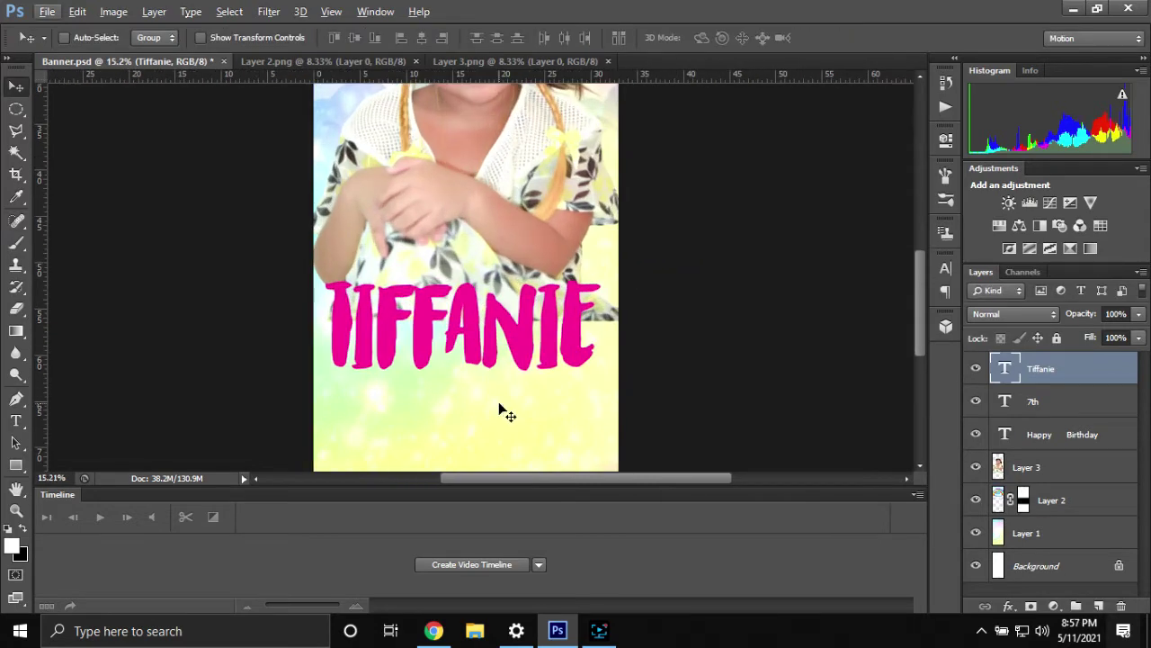
pyautogui.hotkey('ctrl', 't')
pyautogui.moveTo(611, 279); pyautogui.dragTo(613, 280)
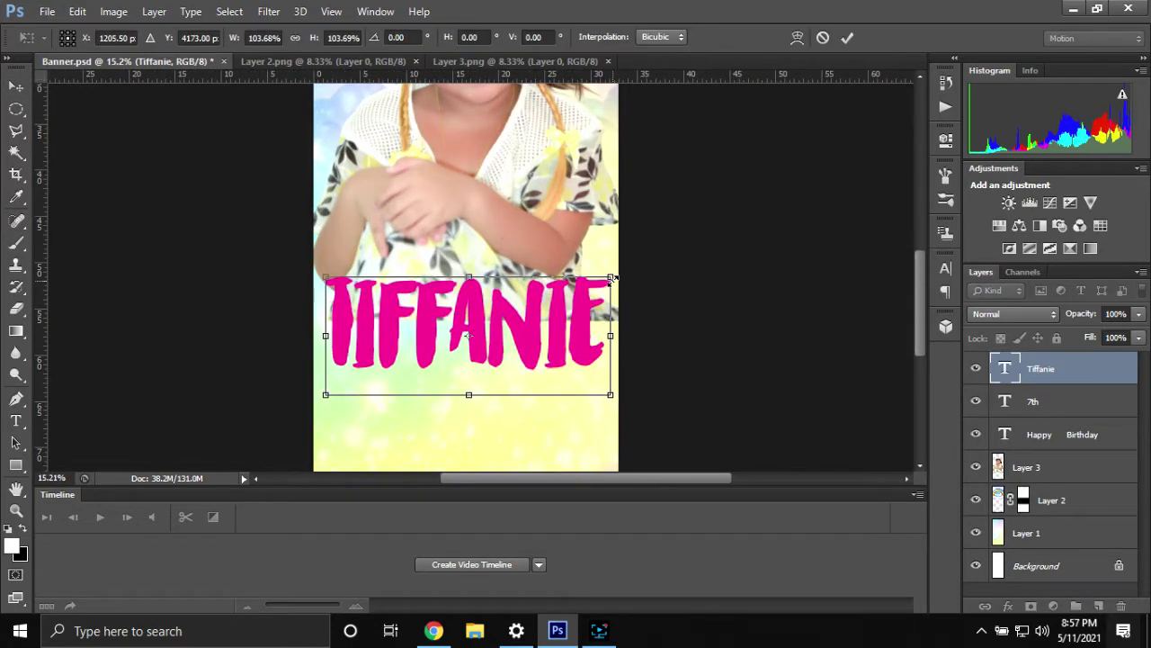
pyautogui.hotkey('ctrl', '-')
# Paste the second name, copied from the order form, as new text below the first name.
pyautogui.scroll(-2, 488, 411)
pyautogui.click(434, 631)
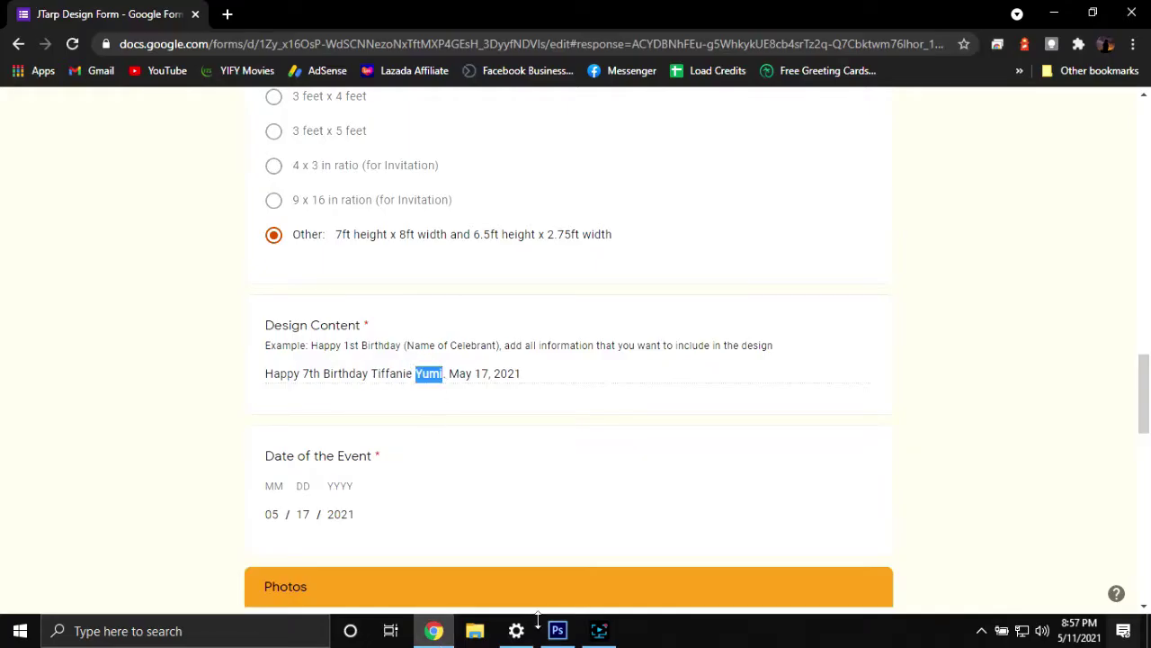
pyautogui.click(558, 631)
pyautogui.click(430, 414)
pyautogui.hotkey('ctrl', 'v')
pyautogui.click(180, 37)
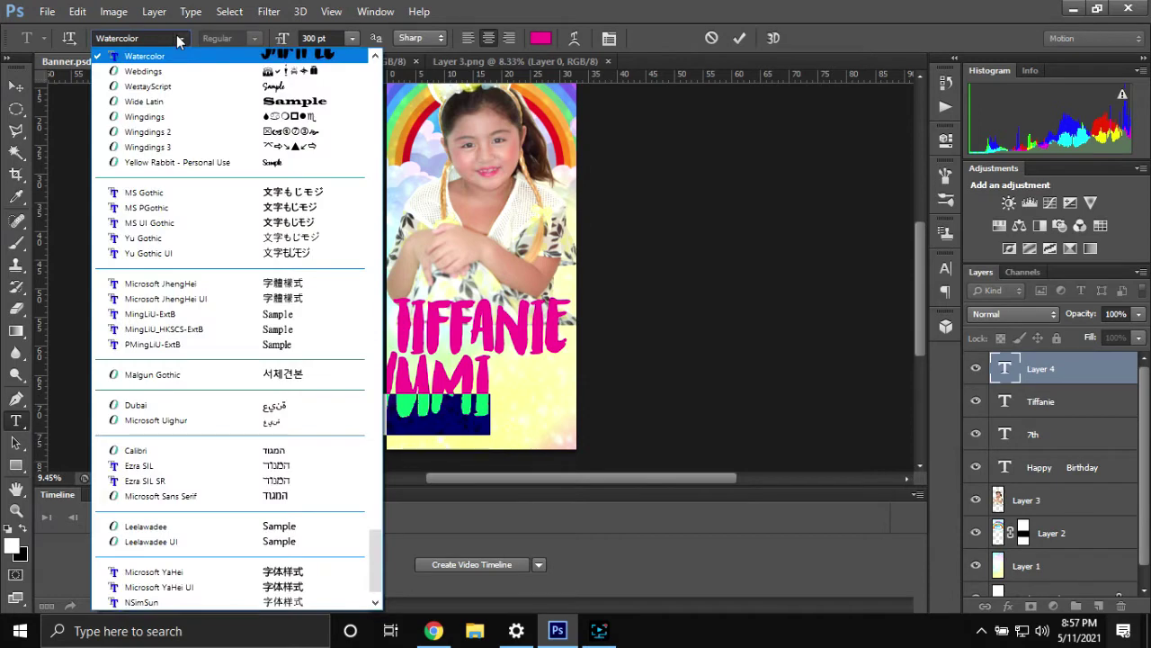
# Give the second name a larger script font and centre it under the first name.
pyautogui.scroll(5, 315, 368)
pyautogui.click(180, 214)
pyautogui.click(126, 37)
pyautogui.press('Down')
pyautogui.moveTo(281, 38); pyautogui.dragTo(306, 44)
pyautogui.hotkey('ctrl', 'Return')
pyautogui.press('v')
pyautogui.doubleClick(511, 400)
pyautogui.hotkey('ctrl', 'Return')
pyautogui.press('v')
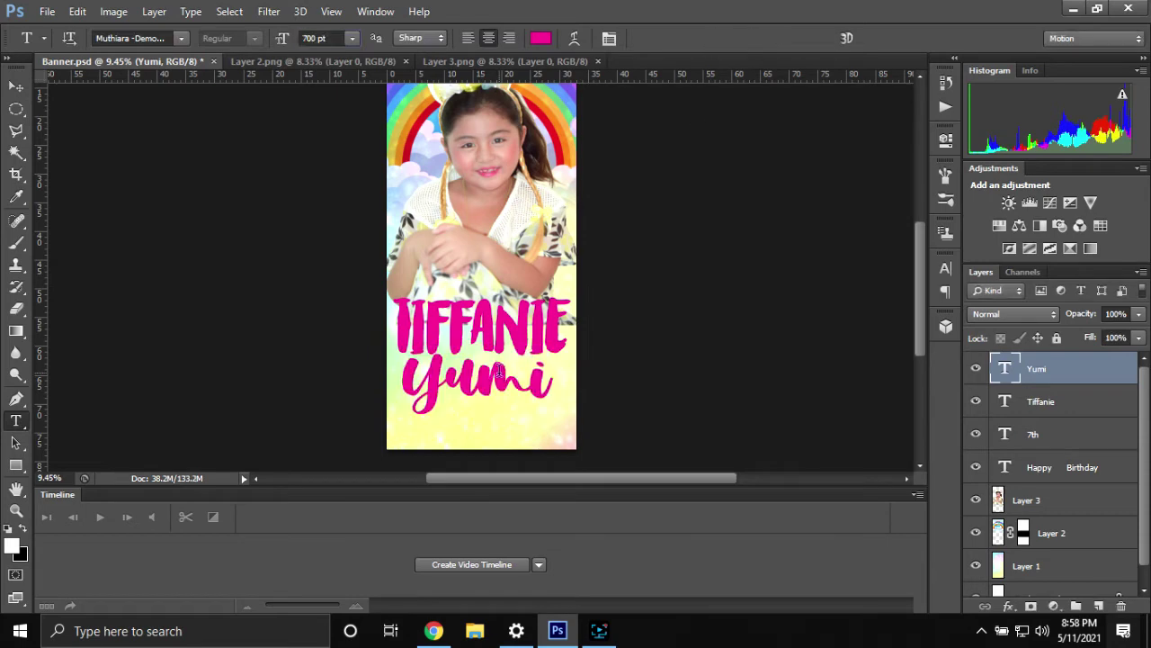
# Add a layer mask to the girl's photo layer, save the banner, and select both name layers.
pyautogui.scroll(-1, 823, 390)
pyautogui.scroll(2, 527, 385)
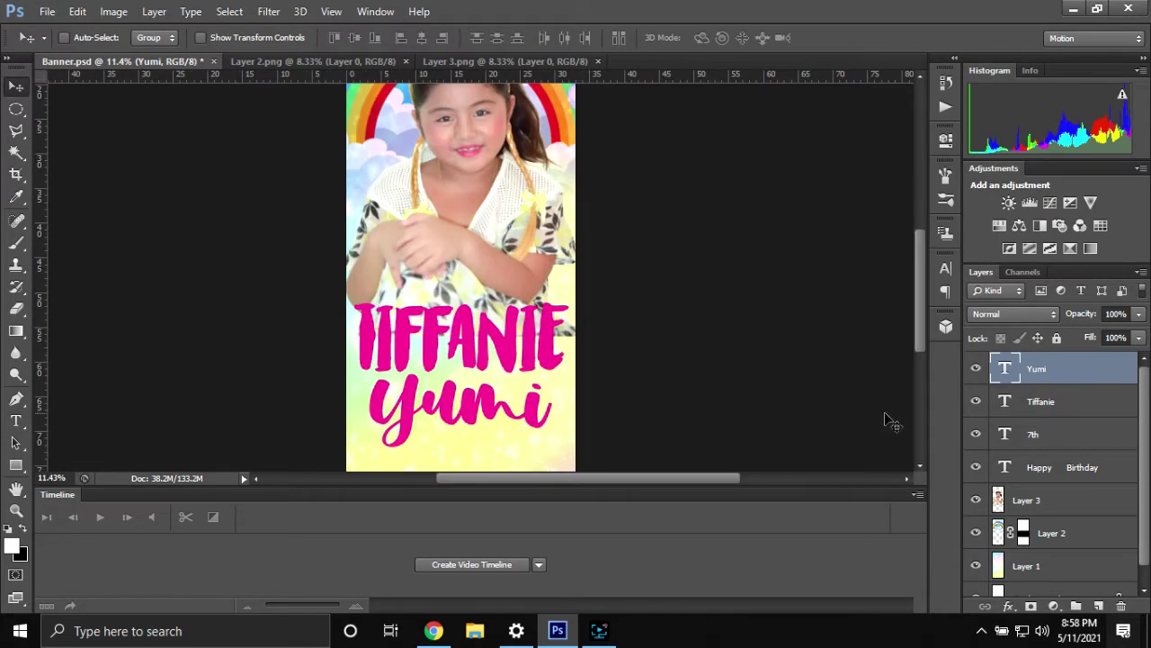
pyautogui.click(1048, 500)
pyautogui.click(1031, 605)
pyautogui.press('b')
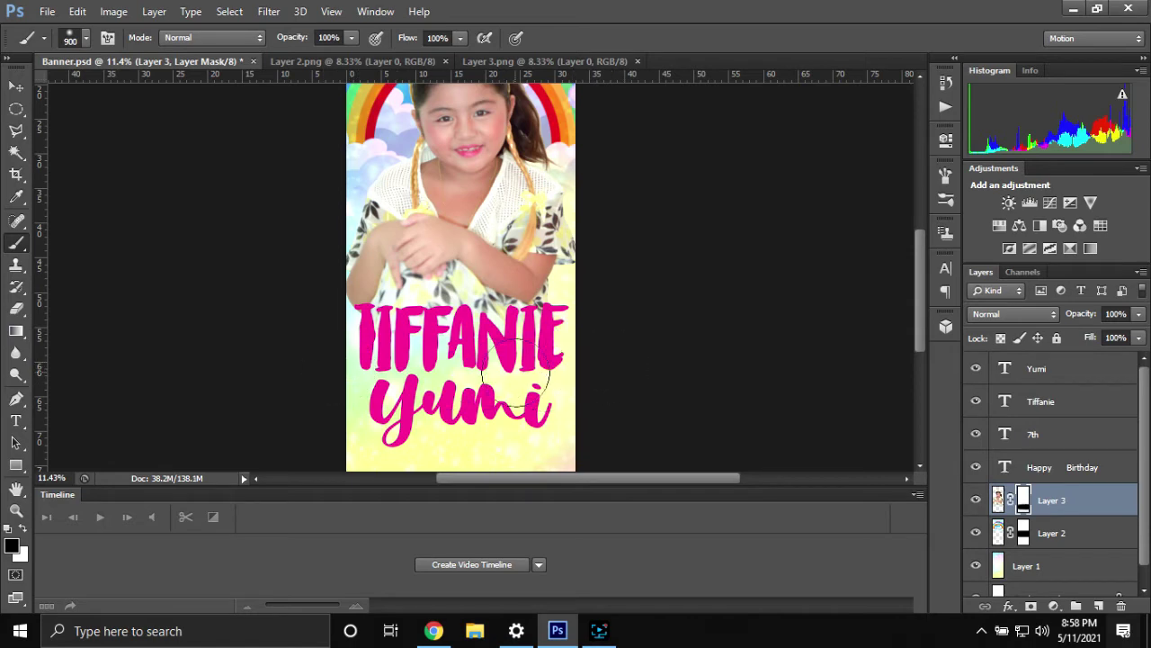
pyautogui.scroll(-1, 592, 362)
pyautogui.hotkey('ctrl', 's')
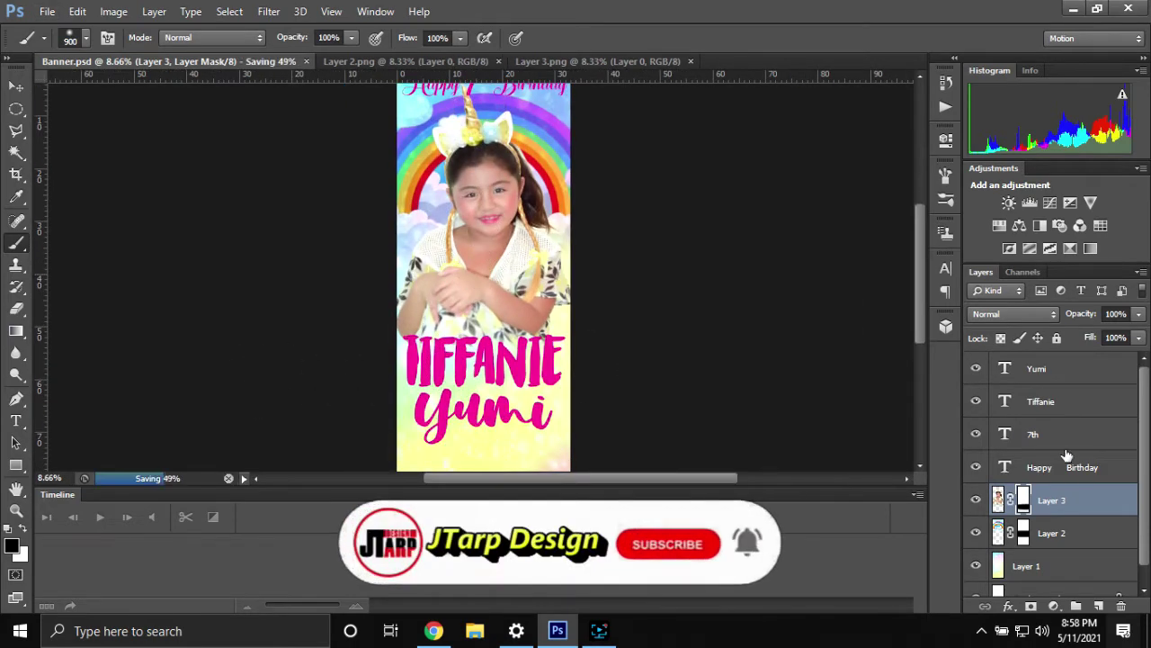
pyautogui.click(1075, 401)
pyautogui.keyDown('shift'); pyautogui.click(1075, 370); pyautogui.keyUp('shift')
# Group the two name layers and open the gold glitter image from the Unicorn folder as a normal layer.
pyautogui.hotkey('ctrl', 'g')
pyautogui.hotkey('ctrl', 'o')
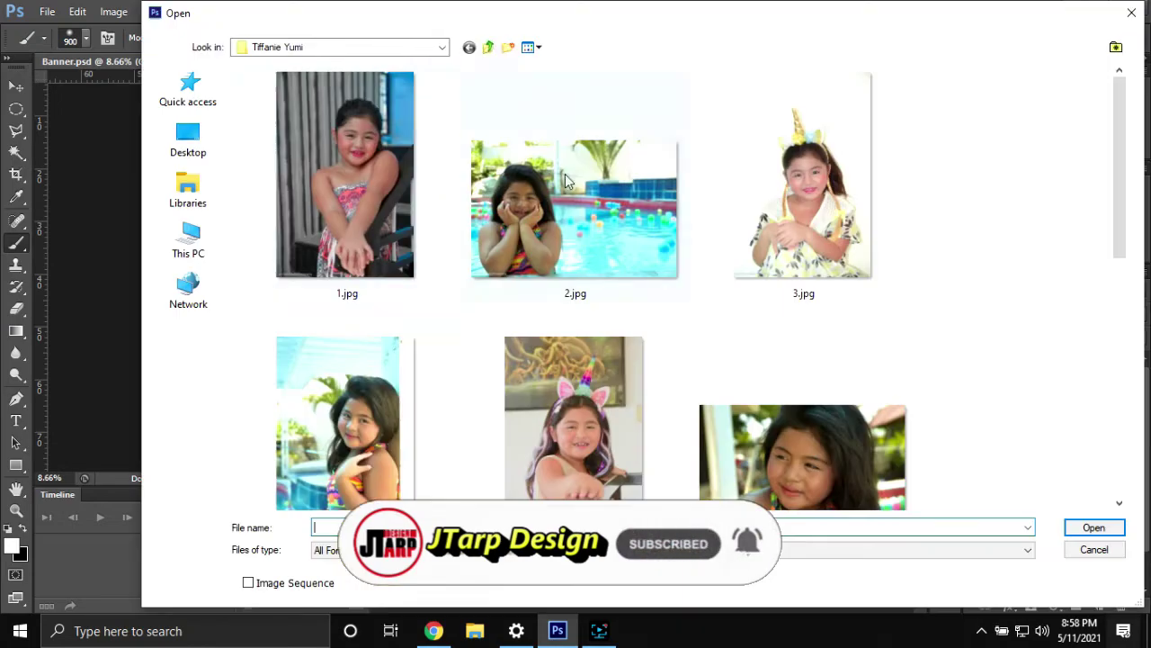
pyautogui.press('BackSpace')
pyautogui.doubleClick(282, 318)
pyautogui.scroll(-3, 573, 372)
pyautogui.doubleClick(809, 138)
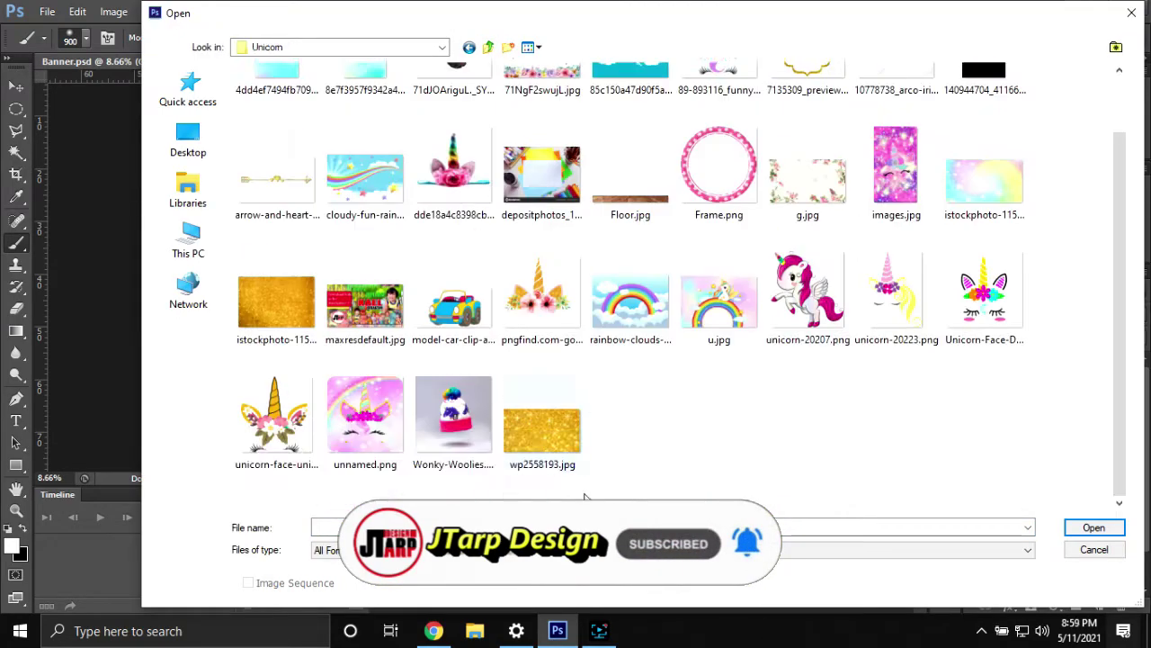
pyautogui.doubleClick(542, 486)
pyautogui.doubleClick(1048, 363)
pyautogui.press('Return')
# Place the glitter in the banner, resize it, clip it to the name lettering, and group it.
pyautogui.moveTo(459, 263)
pyautogui.mouseDown()
pyautogui.moveTo(527, 377)
pyautogui.moveTo(598, 466)
pyautogui.mouseUp()
pyautogui.hotkey('ctrl', 't')
pyautogui.press('Return')
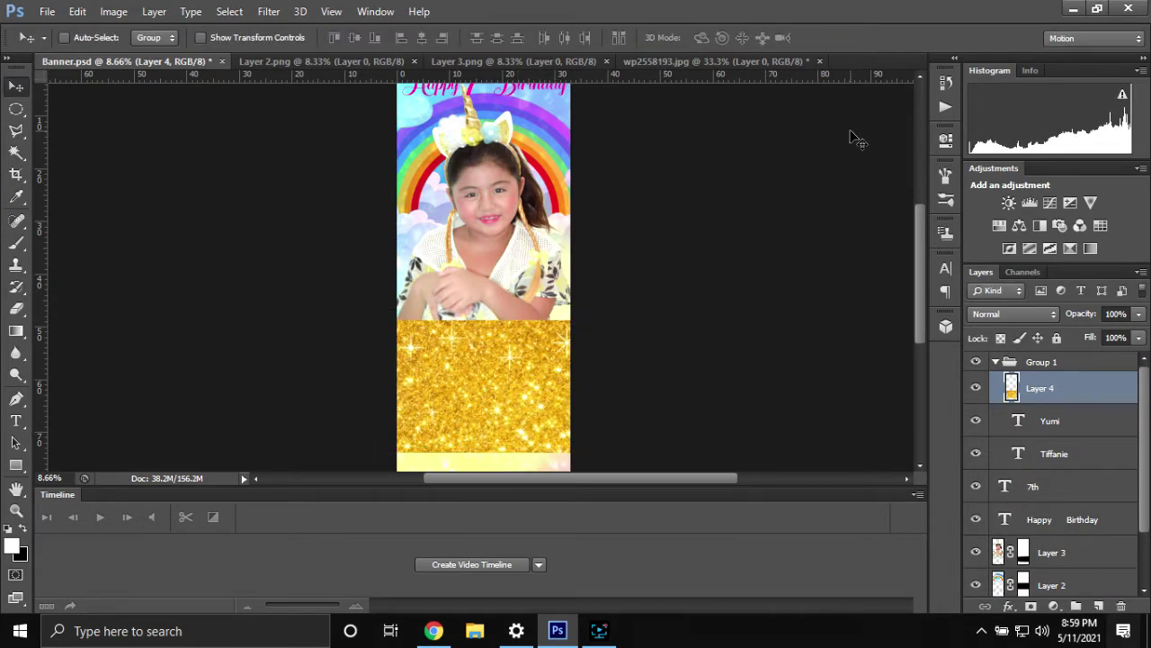
pyautogui.rightClick(1085, 368)
pyautogui.click(800, 292)
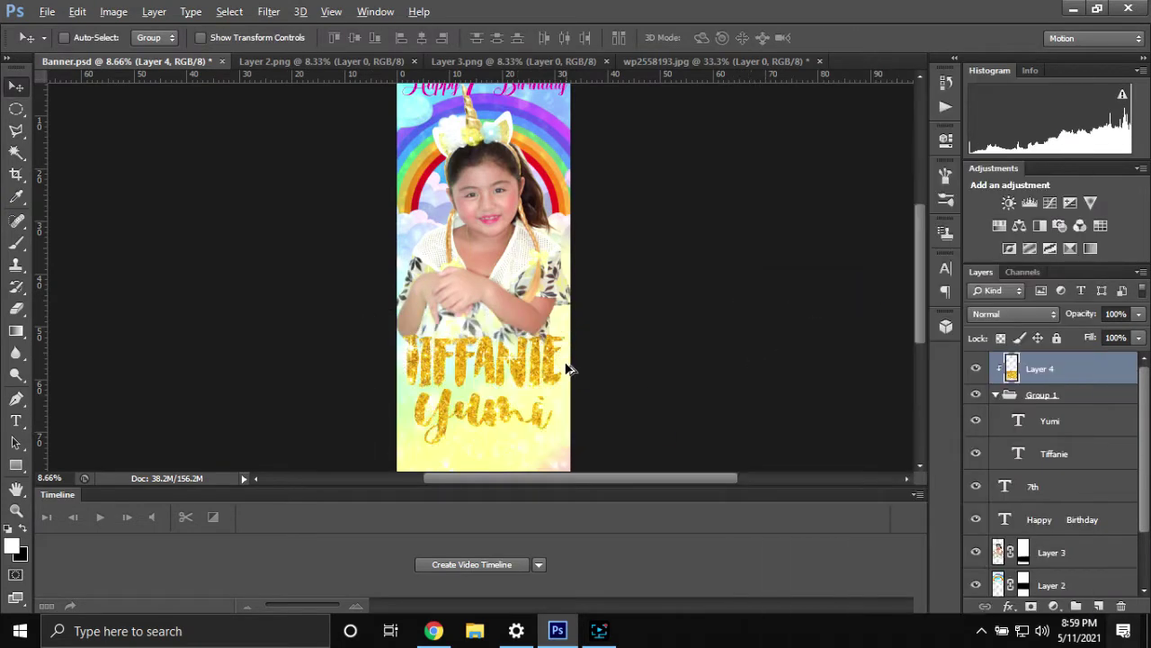
pyautogui.scroll(2, 502, 412)
pyautogui.keyDown('shift'); pyautogui.click(1092, 399); pyautogui.keyUp('shift')
pyautogui.hotkey('ctrl', 'g')
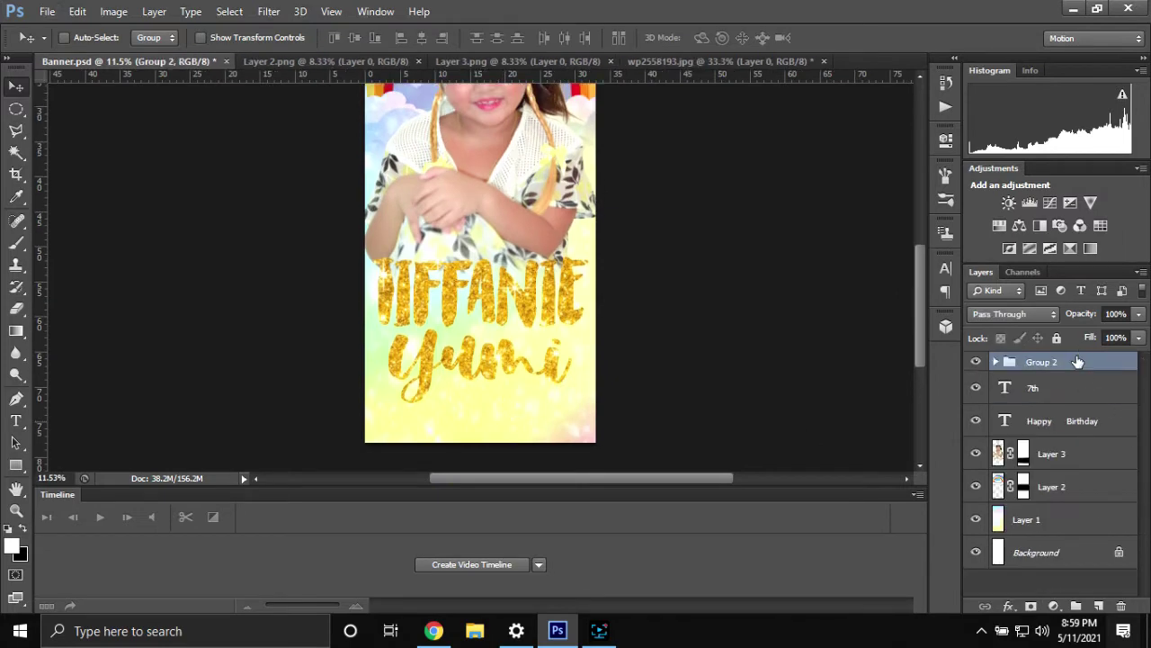
# Give the name group's lettering a thickened white stroke outline.
pyautogui.doubleClick(1077, 361)
pyautogui.click(701, 330)
pyautogui.click(861, 379)
pyautogui.click(1022, 402)
pyautogui.click(1000, 374)
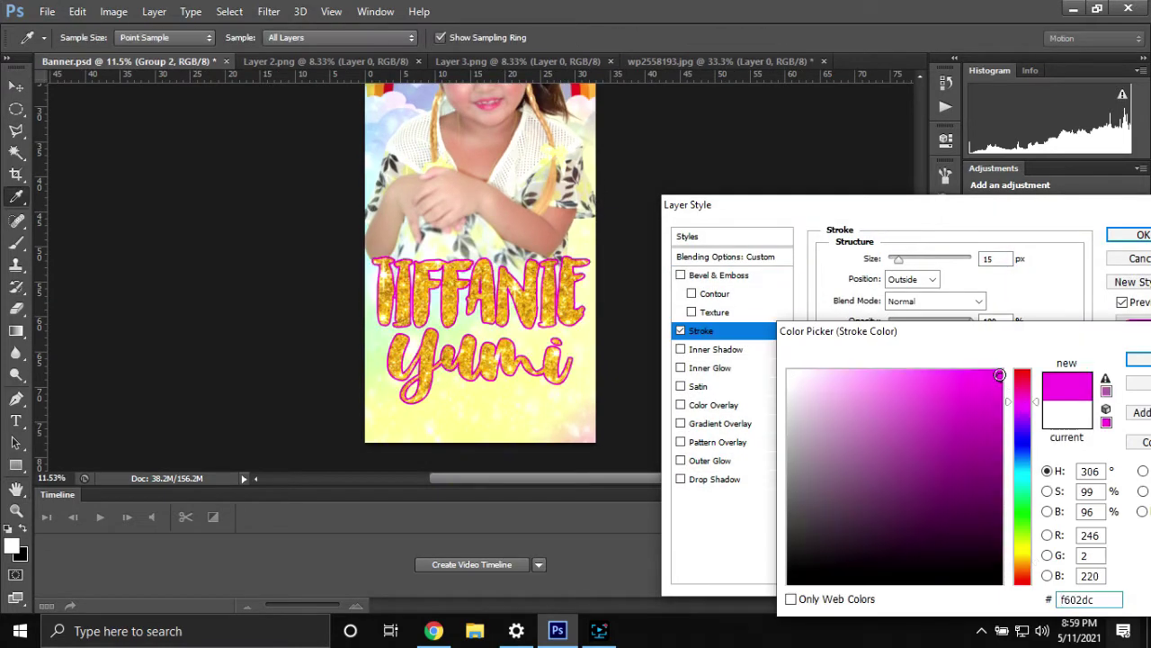
pyautogui.click(1138, 358)
pyautogui.moveTo(899, 259); pyautogui.dragTo(907, 261)
pyautogui.click(681, 330)
pyautogui.click(865, 375)
pyautogui.click(789, 368)
pyautogui.click(1133, 359)
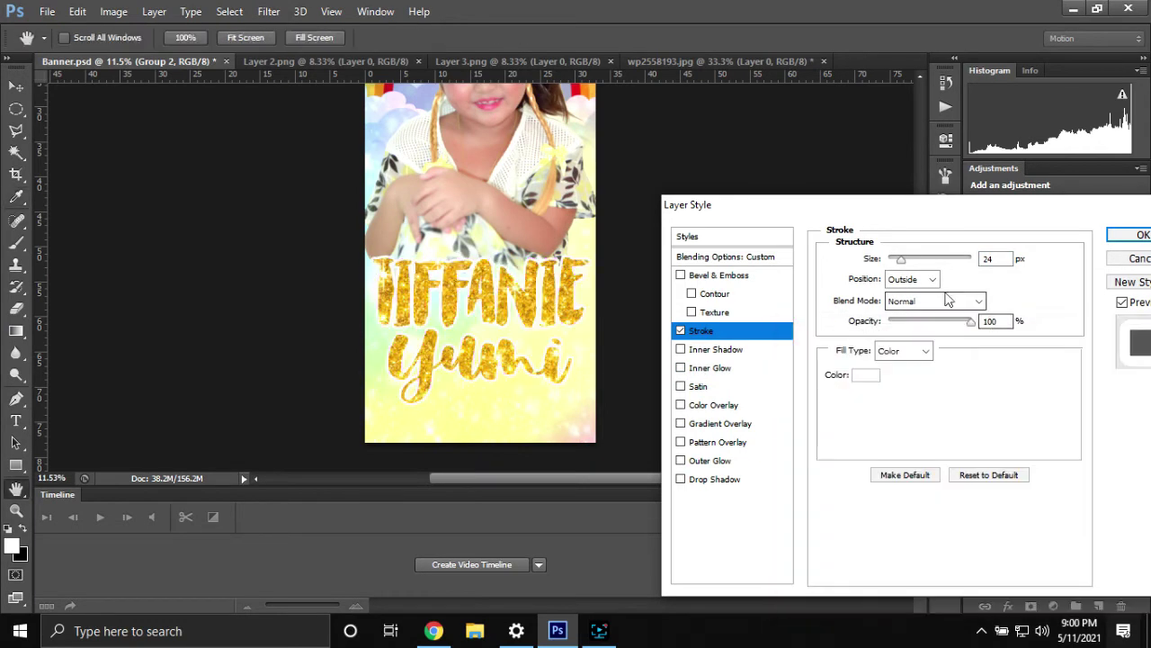
# Add a magenta drop shadow to the lettering and apply the layer style.
pyautogui.click(714, 482)
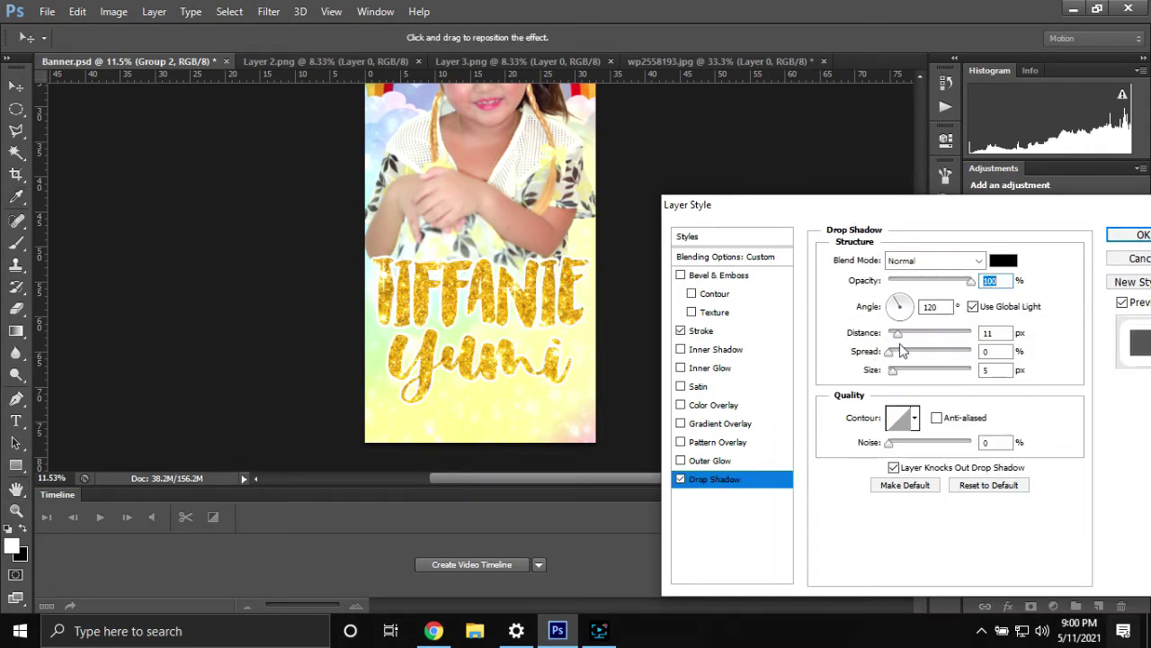
pyautogui.click(1003, 261)
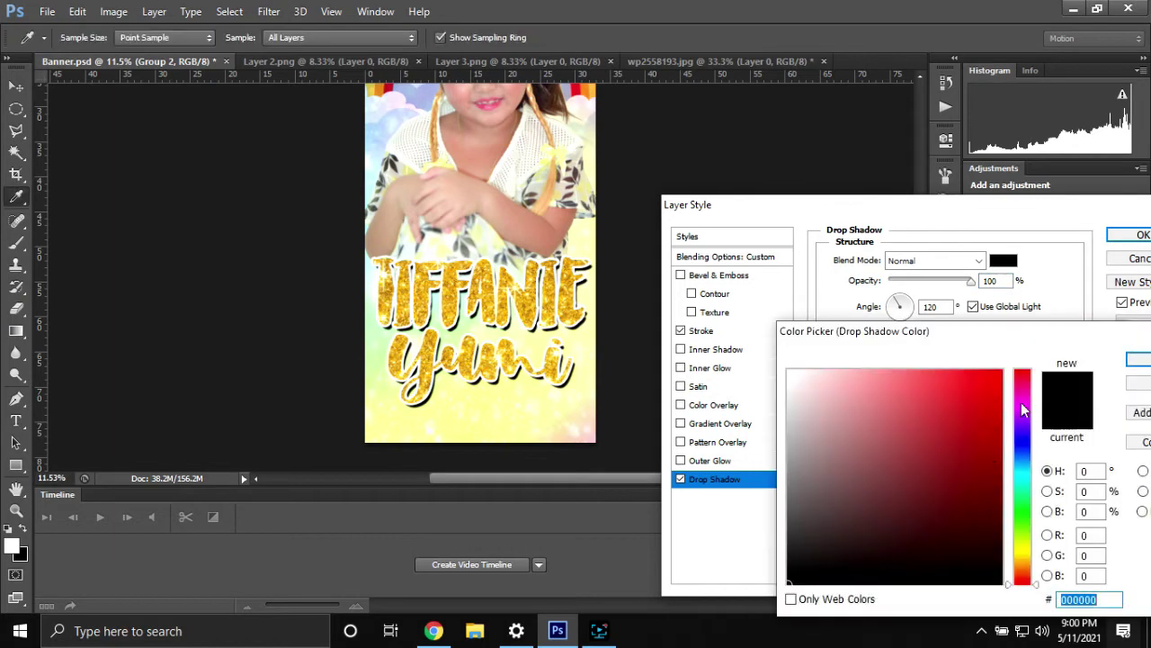
pyautogui.click(1021, 403)
pyautogui.click(1138, 360)
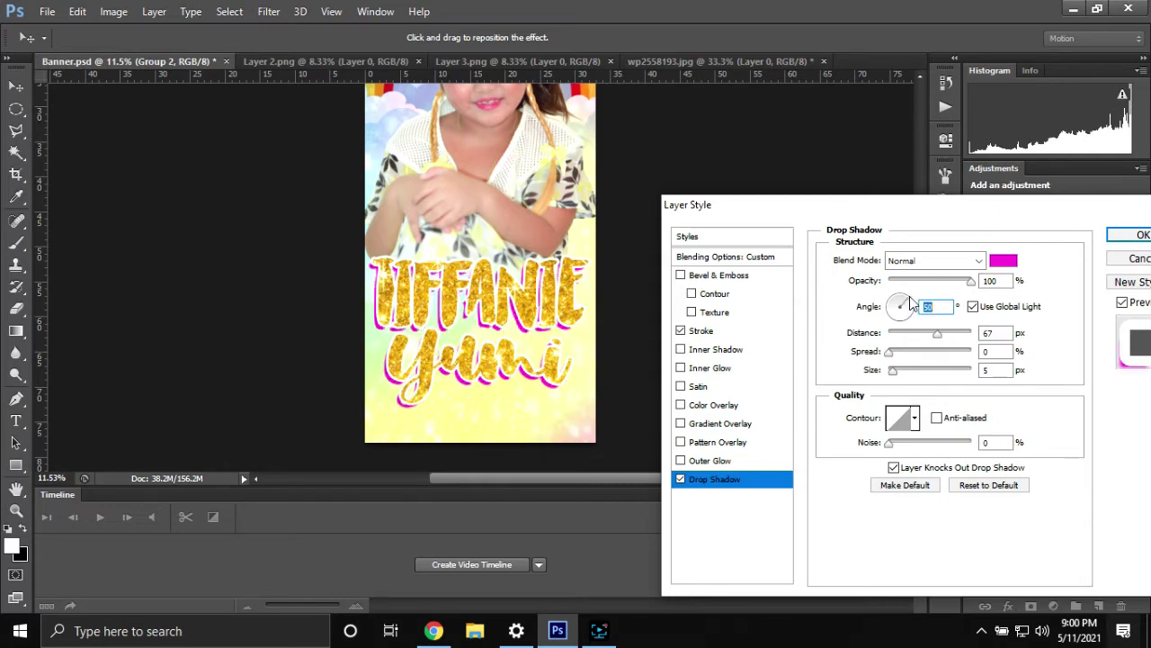
pyautogui.click(1133, 236)
pyautogui.scroll(2, 544, 355)
pyautogui.scroll(2, 511, 326)
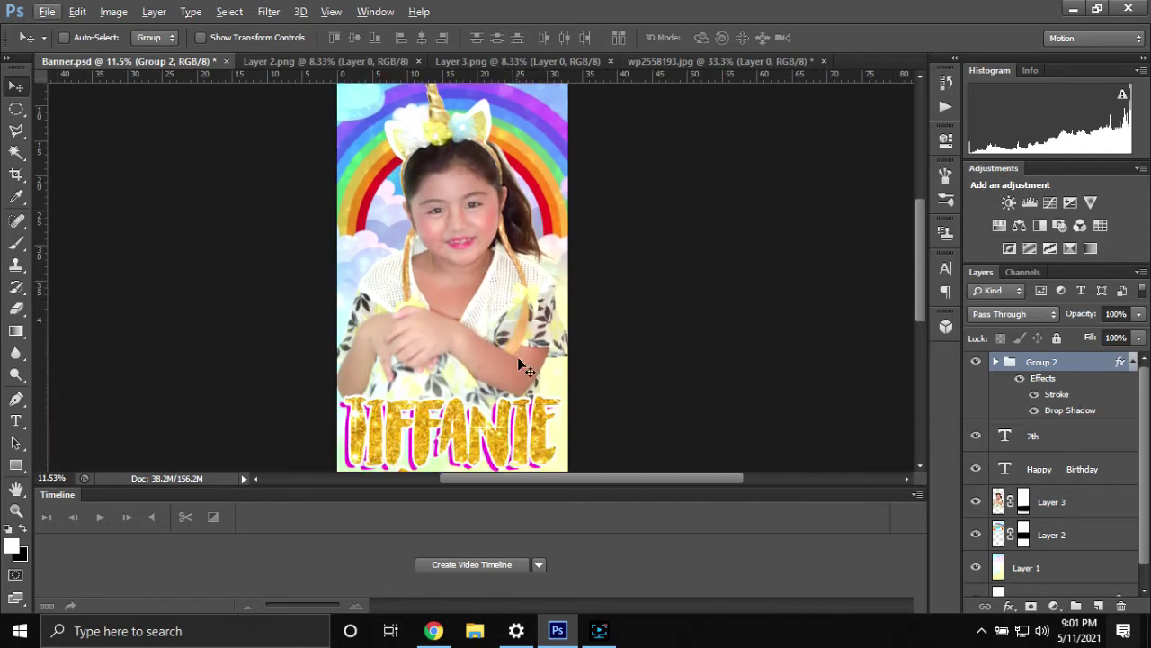
# Give the outer group a stroke in magenta sampled from the shadow colour.
pyautogui.scroll(-2, 468, 414)
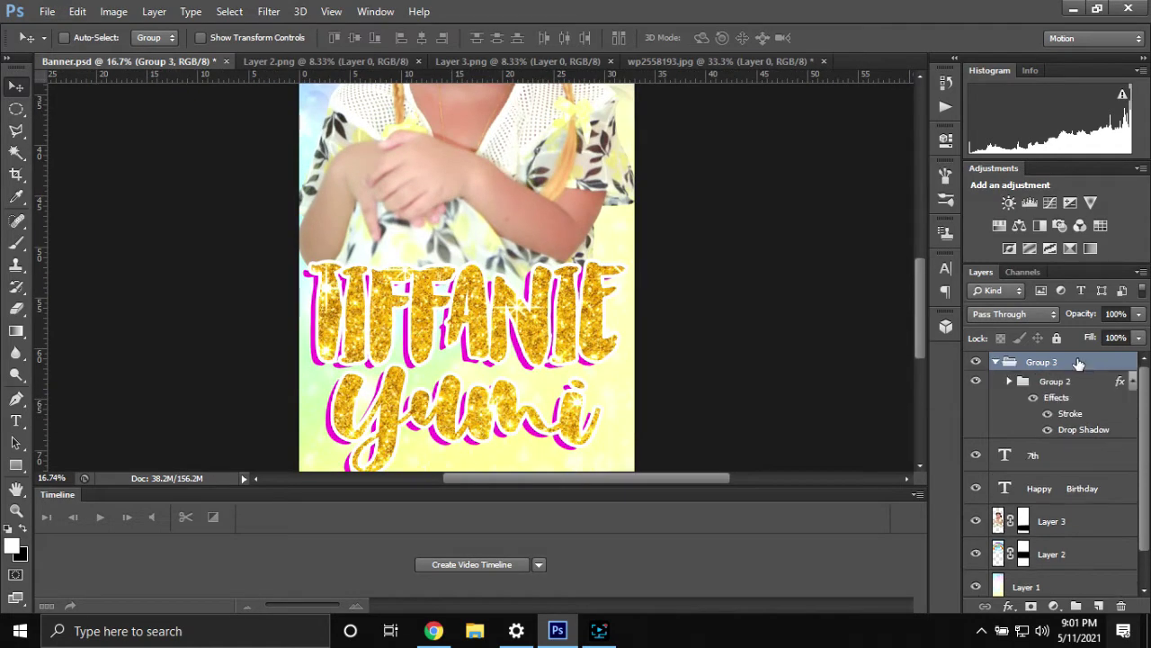
pyautogui.doubleClick(1085, 364)
pyautogui.click(701, 330)
pyautogui.click(860, 379)
pyautogui.click(789, 584)
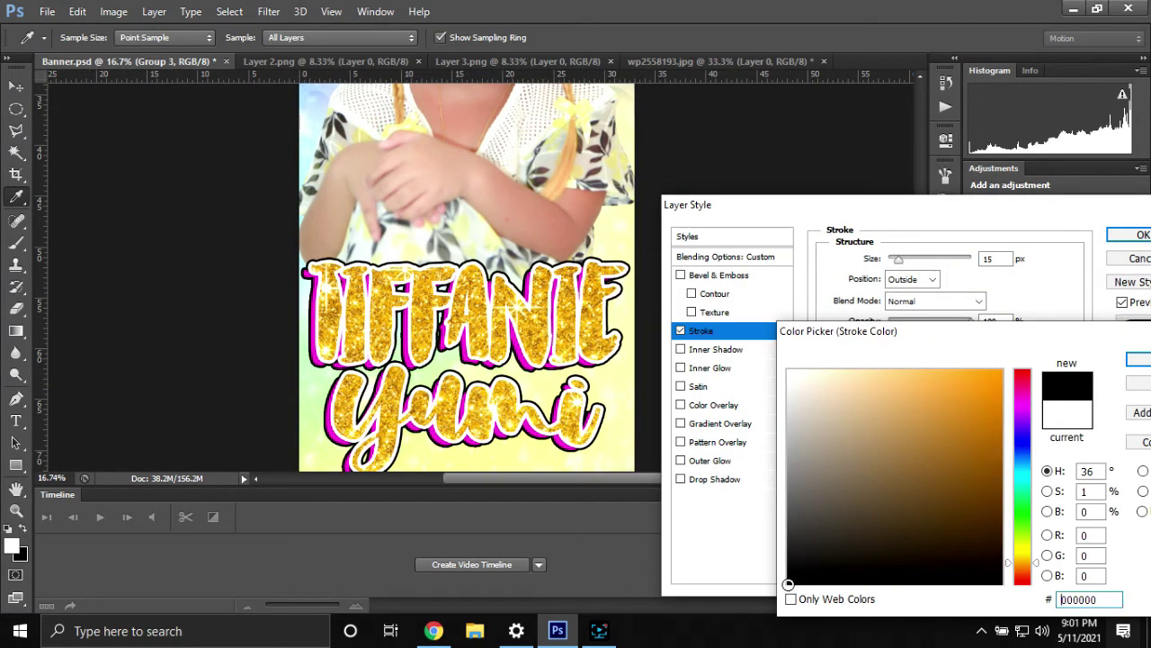
pyautogui.click(407, 345)
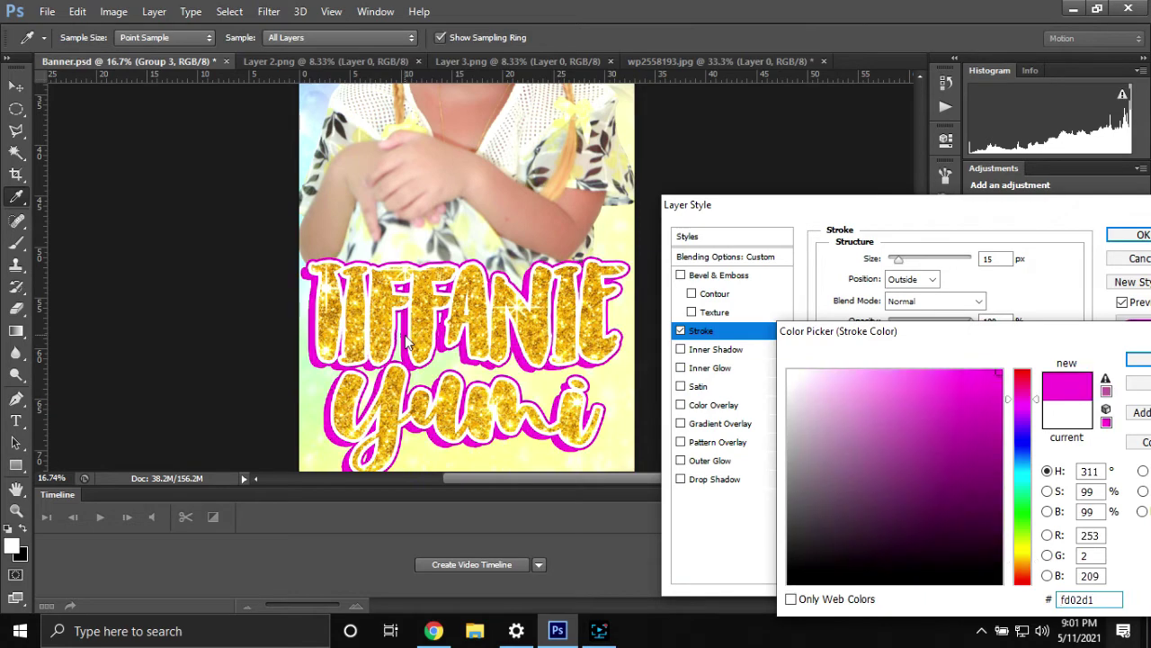
pyautogui.click(1140, 361)
pyautogui.click(1141, 235)
pyautogui.press('v')
# Close the unused wallpaper image without saving.
pyautogui.scroll(-3, 597, 314)
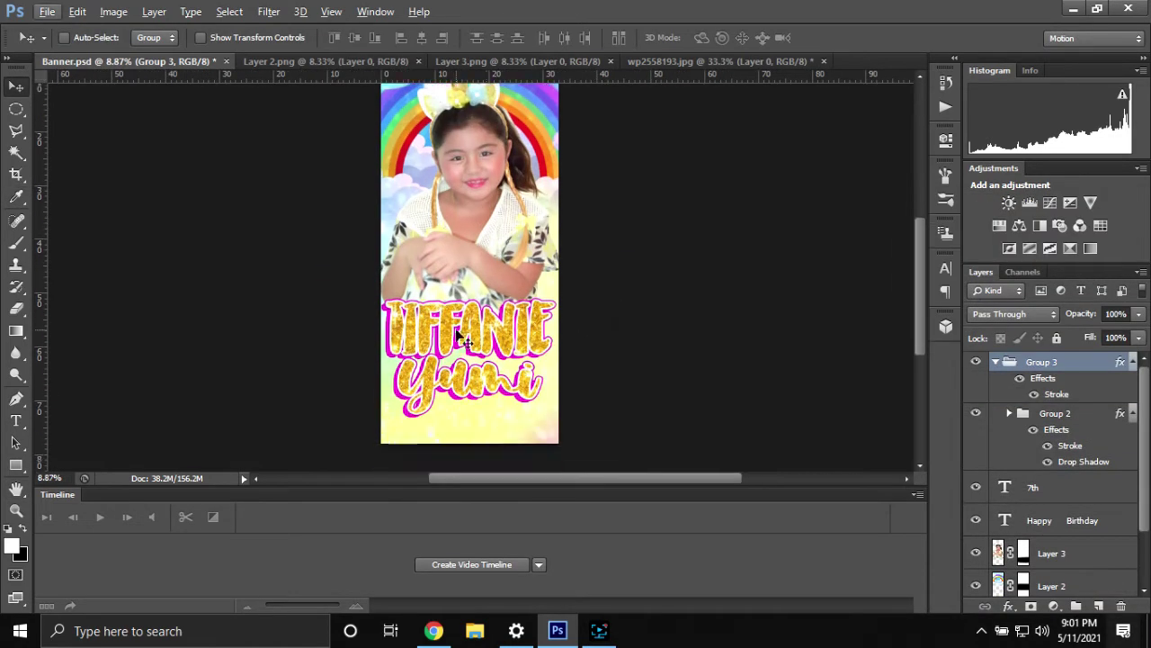
pyautogui.click(823, 62)
pyautogui.click(579, 246)
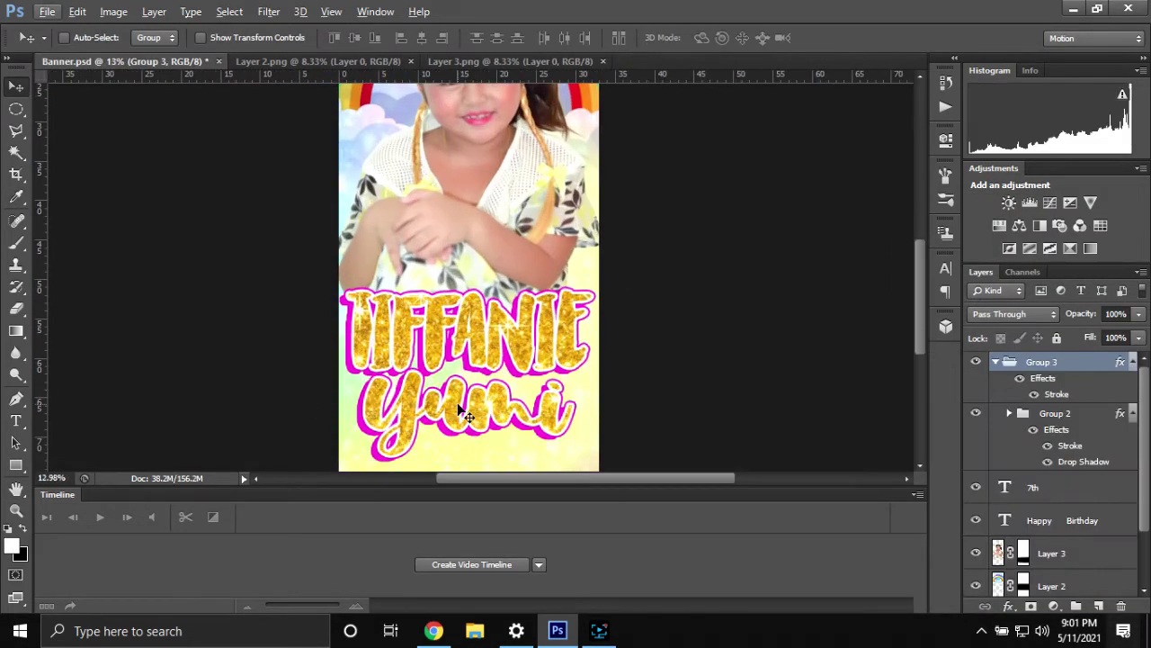
# Import the pink winged unicorn above the name group, scaled at the banner's bottom right.
pyautogui.hotkey('ctrl', 'o')
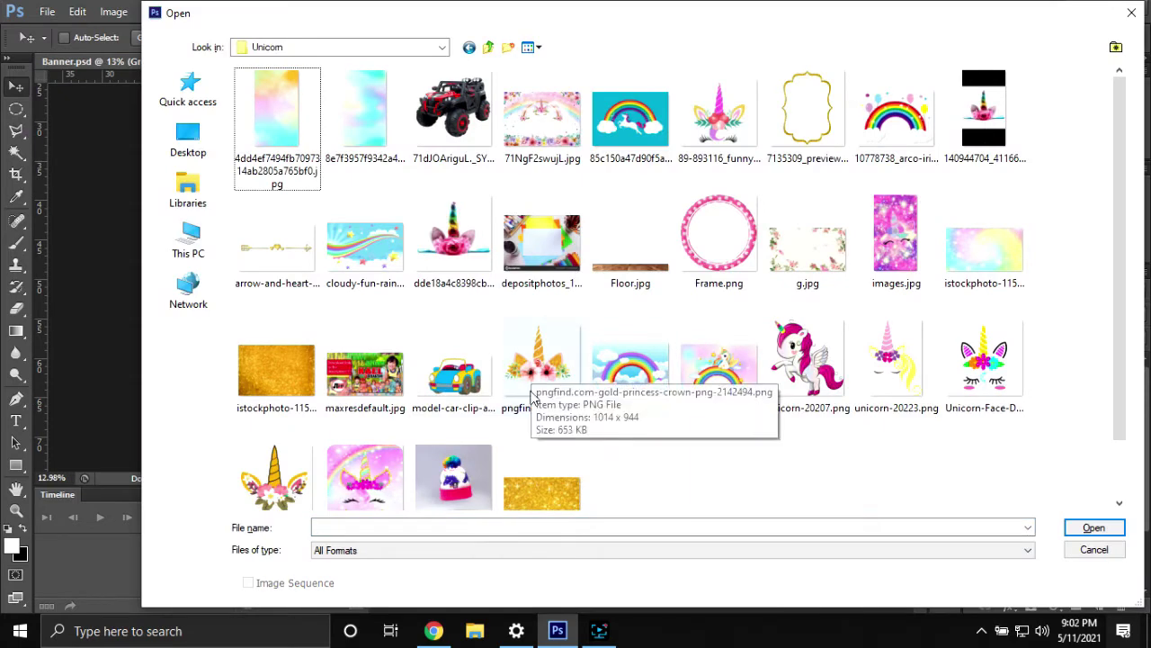
pyautogui.click(793, 376)
pyautogui.press('Return')
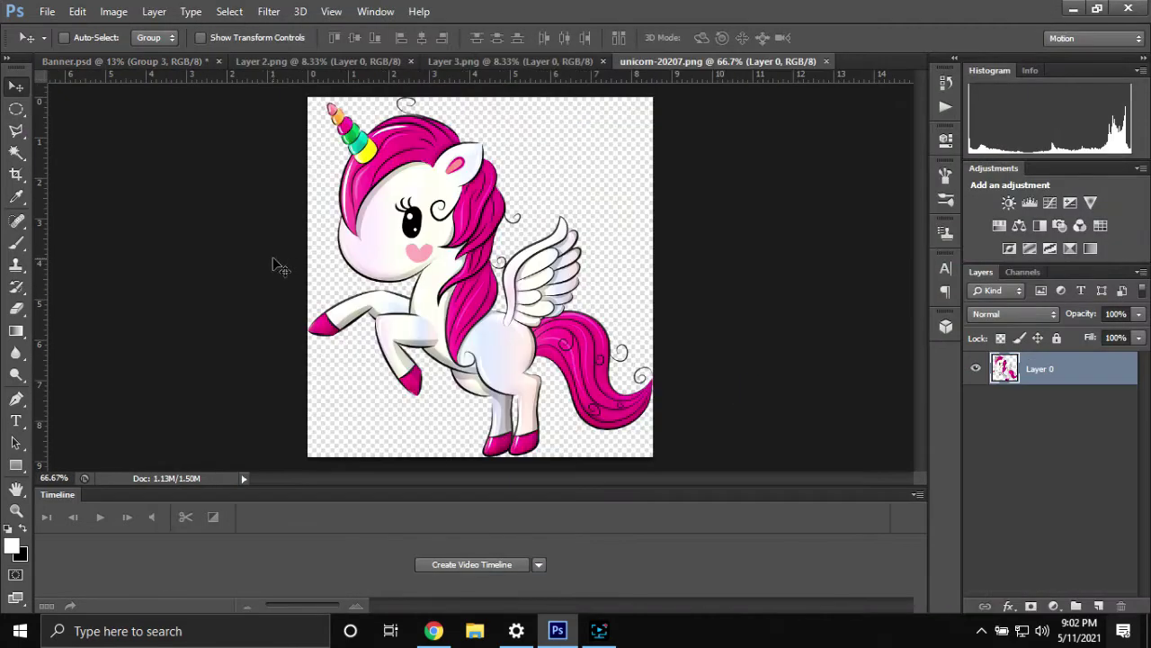
pyautogui.moveTo(276, 260); pyautogui.dragTo(553, 324)
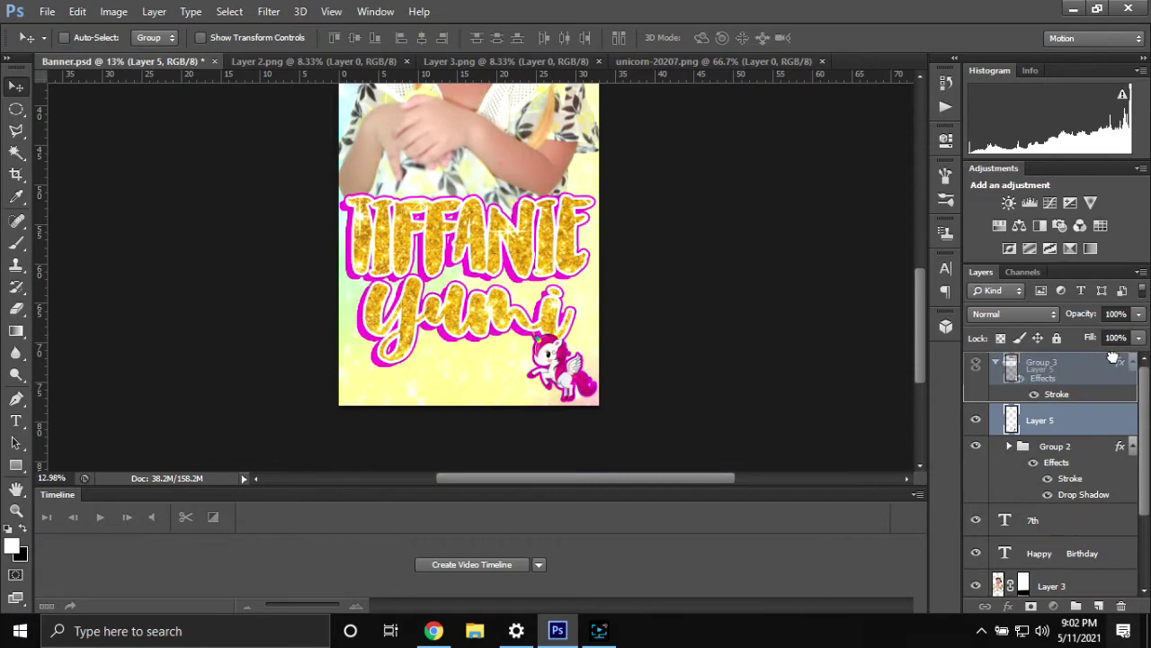
pyautogui.moveTo(1114, 358); pyautogui.dragTo(1113, 360)
pyautogui.moveTo(559, 364); pyautogui.dragTo(566, 378)
pyautogui.hotkey('ctrl', 't')
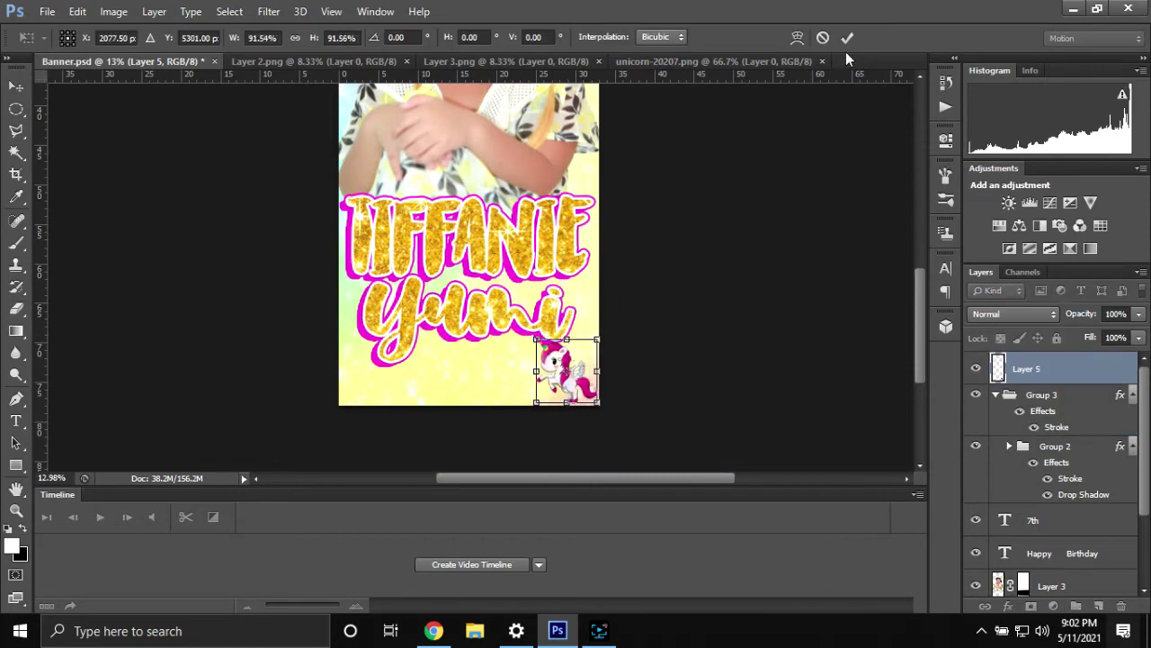
pyautogui.press('Return')
pyautogui.scroll(3, 548, 342)
# Duplicate the unicorn, mirror the copy, and place it in the bottom-left corner.
pyautogui.hotkey('ctrl', 'j')
pyautogui.hotkey('ctrl', 't')
pyautogui.moveTo(586, 345); pyautogui.dragTo(241, 345)
pyautogui.rightClick(279, 344)
pyautogui.click(323, 315)
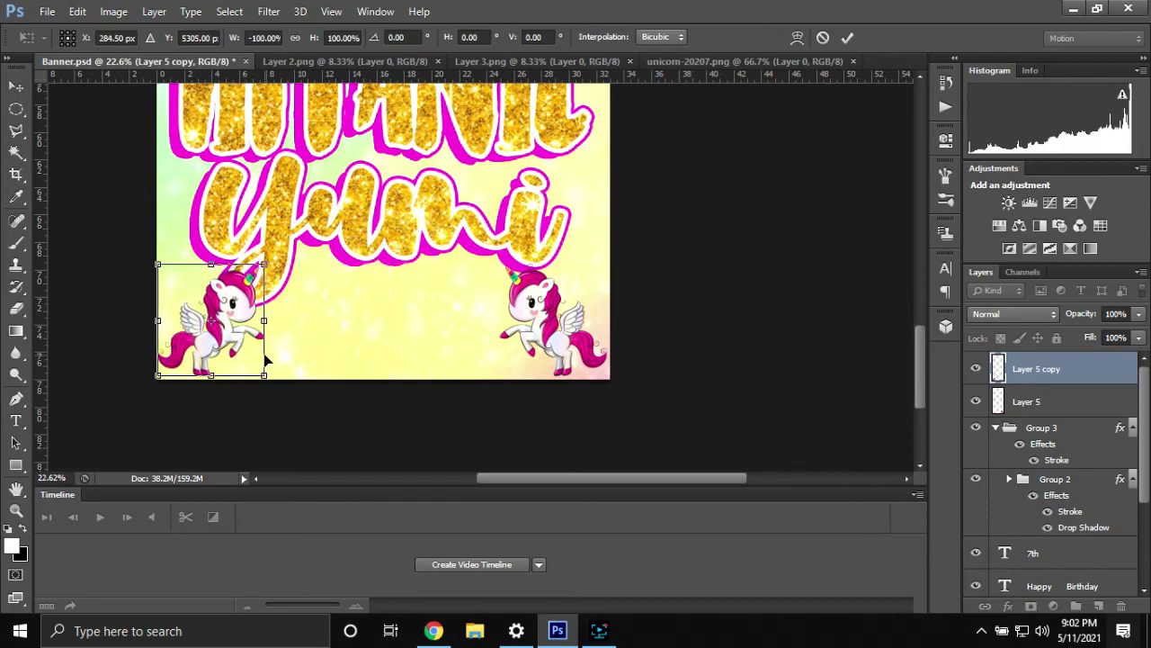
pyautogui.click(848, 38)
pyautogui.scroll(-2, 290, 324)
pyautogui.scroll(2, 540, 305)
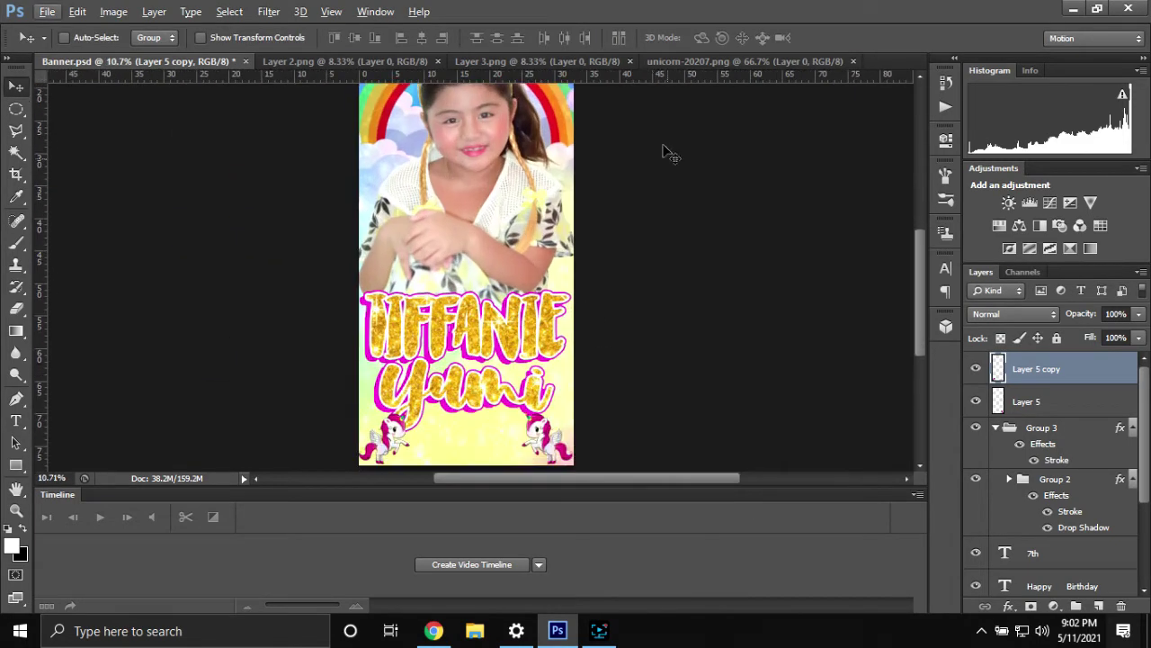
# Close the spare unicorn and Layer 3 image tabs.
pyautogui.click(737, 62)
pyautogui.click(853, 61)
pyautogui.click(629, 61)
# Bring the cloudy rainbow image into the banner, beneath the name lettering.
pyautogui.hotkey('ctrl', 'o')
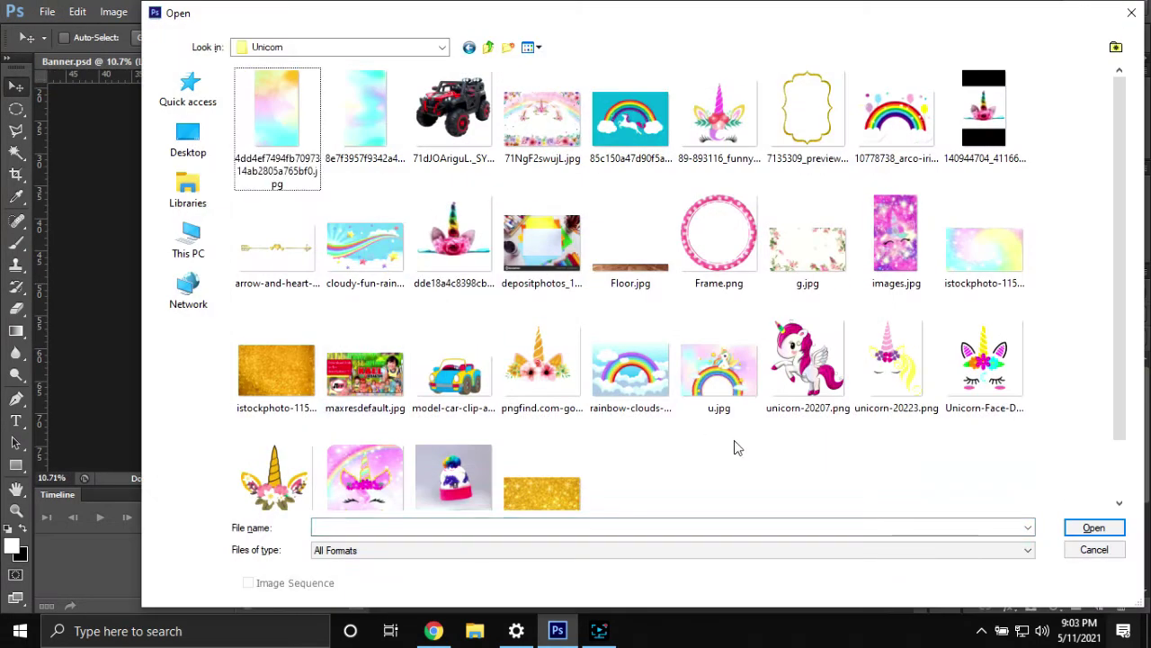
pyautogui.click(365, 248)
pyautogui.doubleClick(365, 247)
pyautogui.moveTo(359, 252)
pyautogui.mouseDown()
pyautogui.moveTo(293, 167)
pyautogui.moveTo(425, 393)
pyautogui.mouseUp()
pyautogui.moveTo(1044, 368); pyautogui.dragTo(1043, 450)
# Enlarge the rainbow layer and stretch it across the lower banner.
pyautogui.hotkey('ctrl', 't')
pyautogui.moveTo(532, 281); pyautogui.dragTo(674, 226)
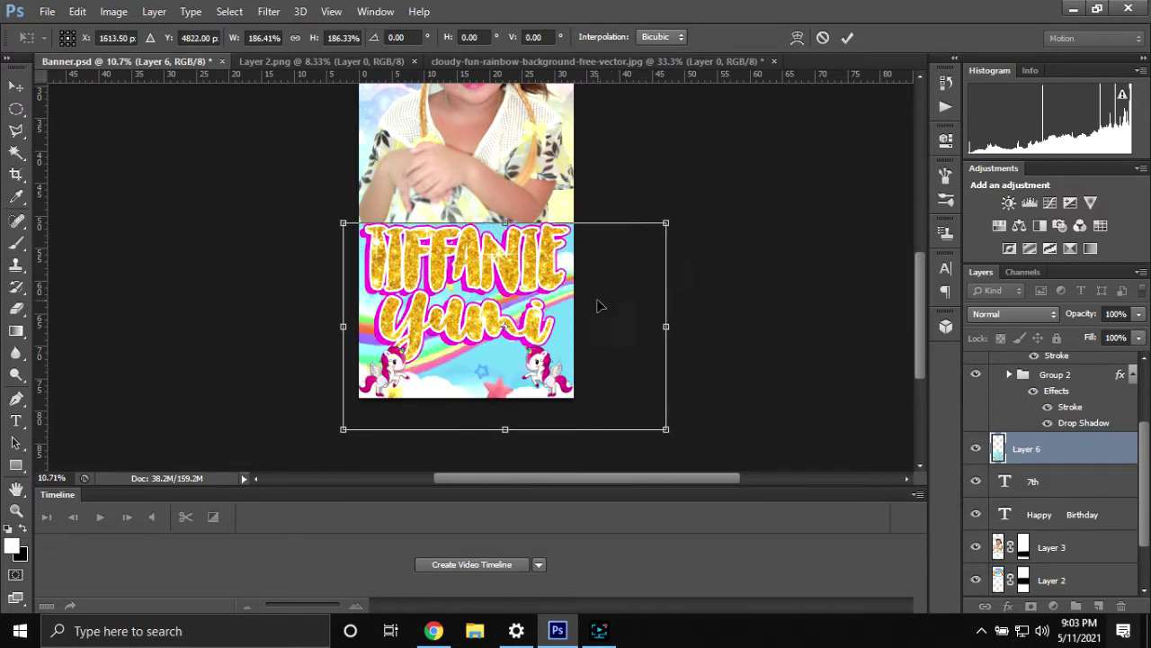
pyautogui.moveTo(612, 288); pyautogui.dragTo(557, 305)
pyautogui.press('Return')
# Set the rainbow layer's blend mode to Dissolve.
pyautogui.click(1014, 314)
pyautogui.click(998, 23)
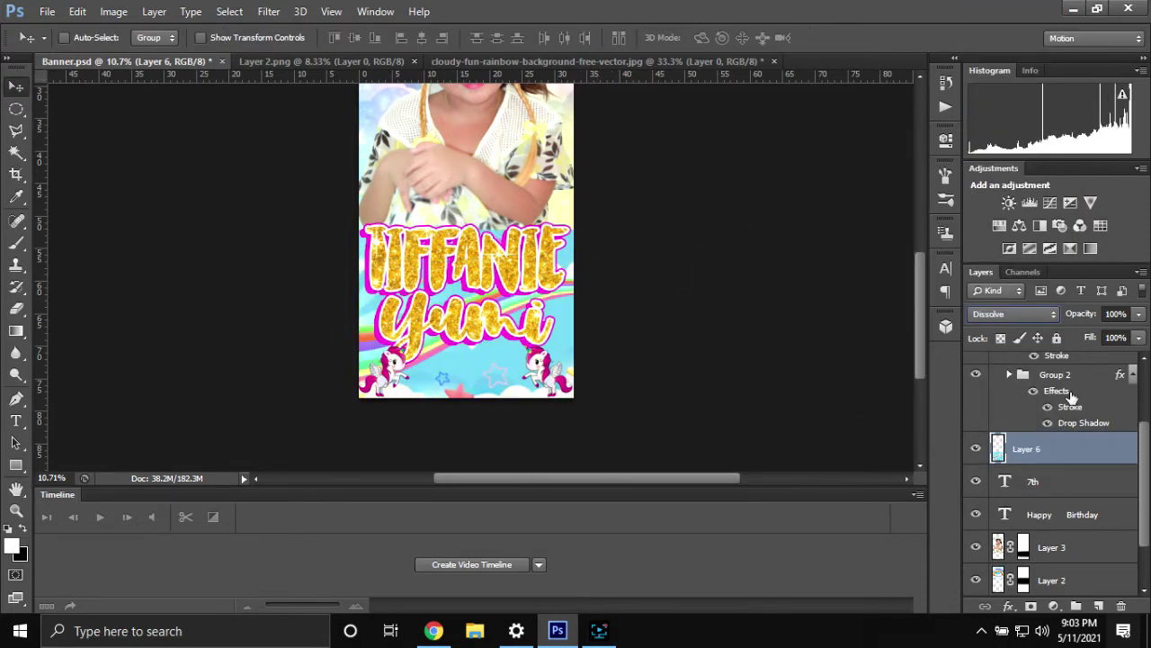
pyautogui.scroll(-3, 501, 272)
pyautogui.scroll(5, 581, 358)
# Add a layer mask to the rainbow, brush over it, and save the banner.
pyautogui.click(1032, 605)
pyautogui.press('b')
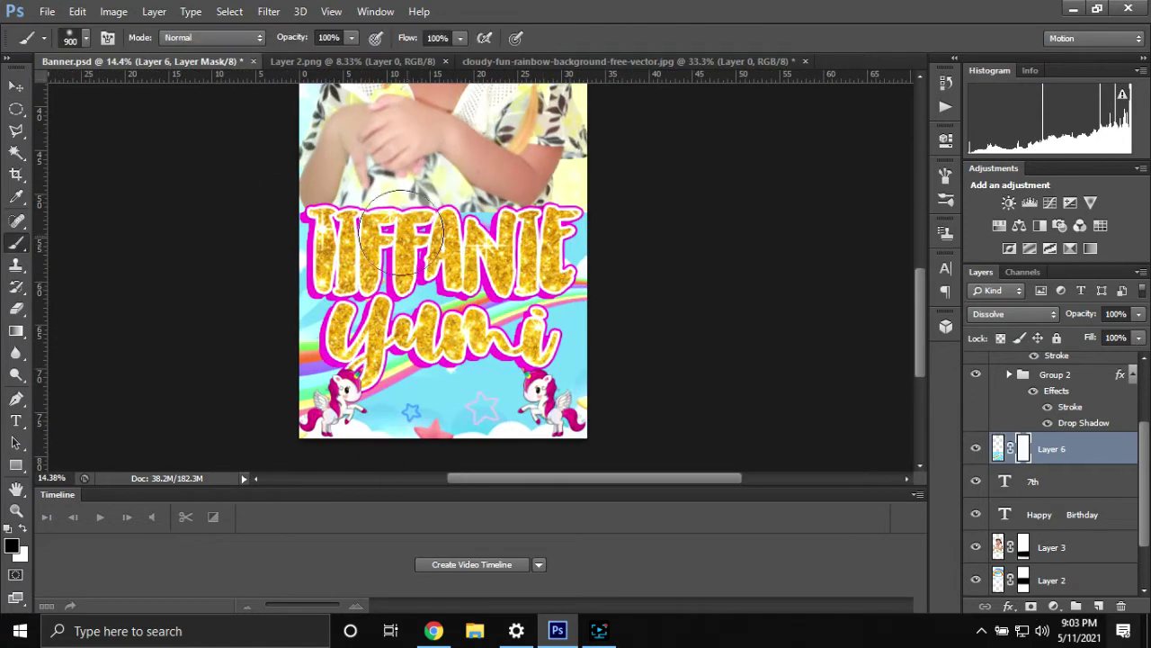
pyautogui.scroll(-4, 282, 303)
pyautogui.moveTo(375, 360); pyautogui.dragTo(630, 340)
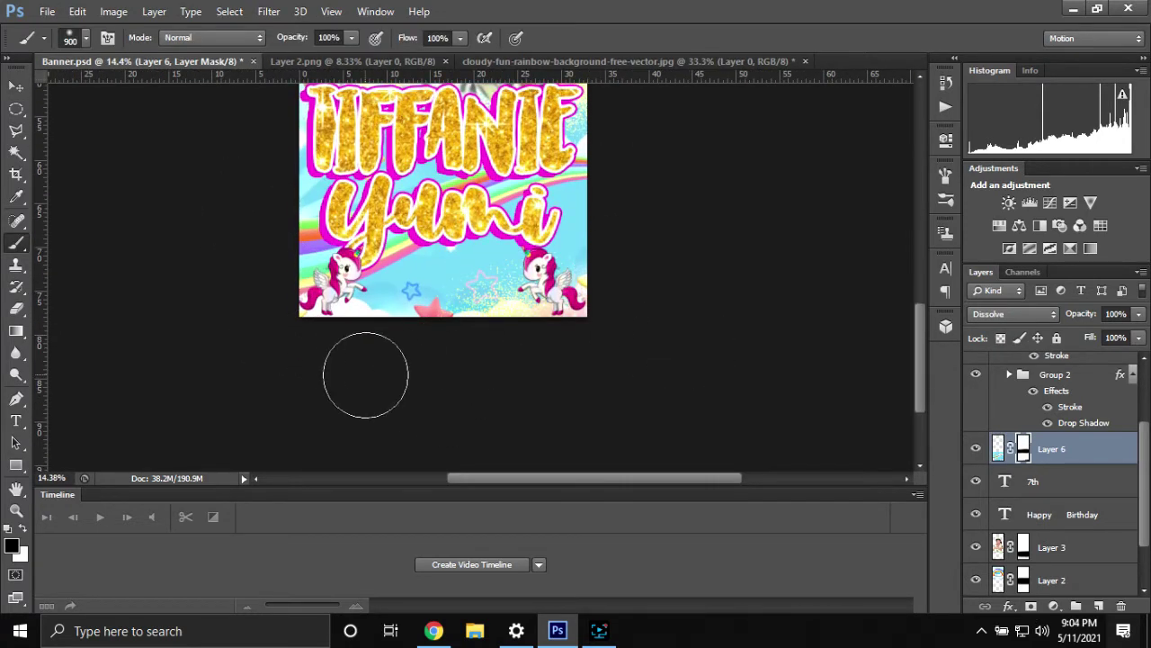
pyautogui.scroll(-3, 630, 341)
pyautogui.scroll(1, 571, 391)
pyautogui.hotkey('ctrl', 's')
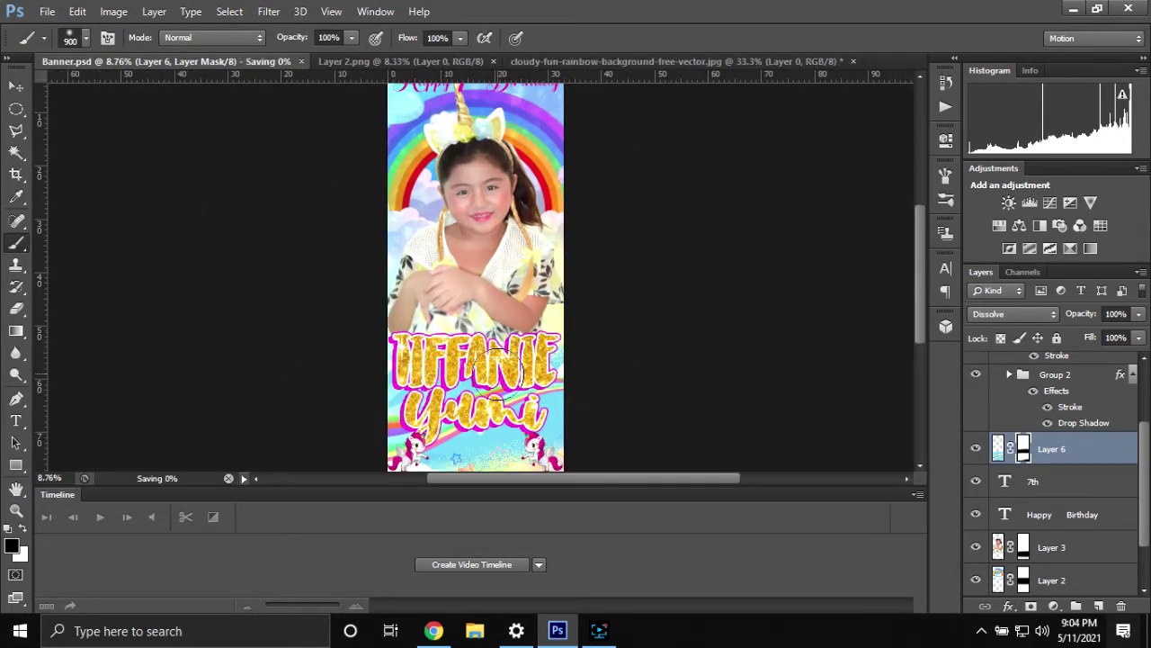
# Change the font size of the Yumi text layer.
pyautogui.scroll(2, 1054, 407)
pyautogui.press('t')
pyautogui.click(461, 416)
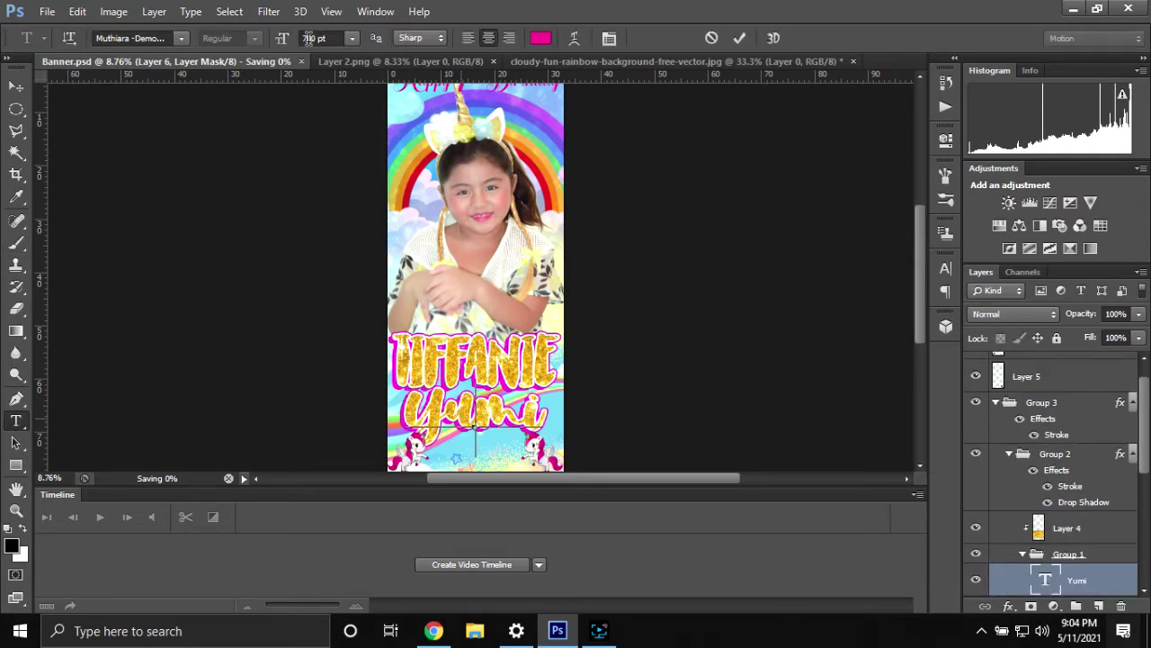
pyautogui.hotkey('ctrl', 'a')
pyautogui.click(310, 36)
pyautogui.click(740, 38)
pyautogui.press('v')
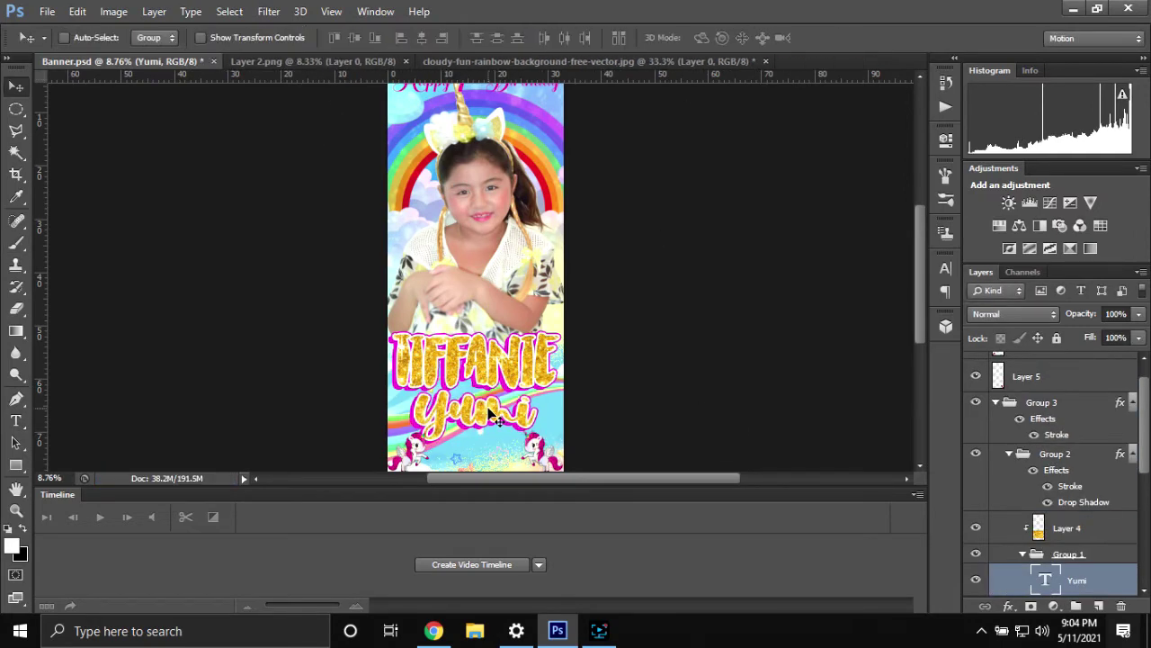
# Save the banner and close the rainbow and girl's cutout images without saving them.
pyautogui.scroll(3, 513, 410)
pyautogui.scroll(-1, 513, 410)
pyautogui.hotkey('ctrl', 's')
pyautogui.hotkey('ctrl', 'alt', 'w')
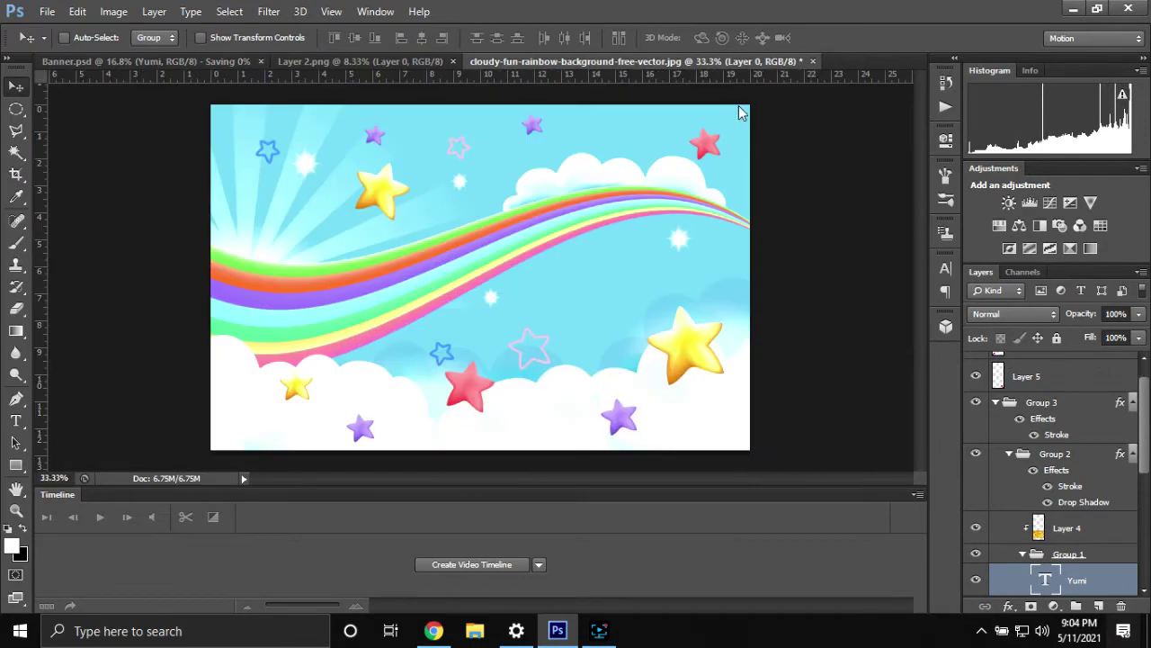
pyautogui.click(601, 250)
pyautogui.click(432, 61)
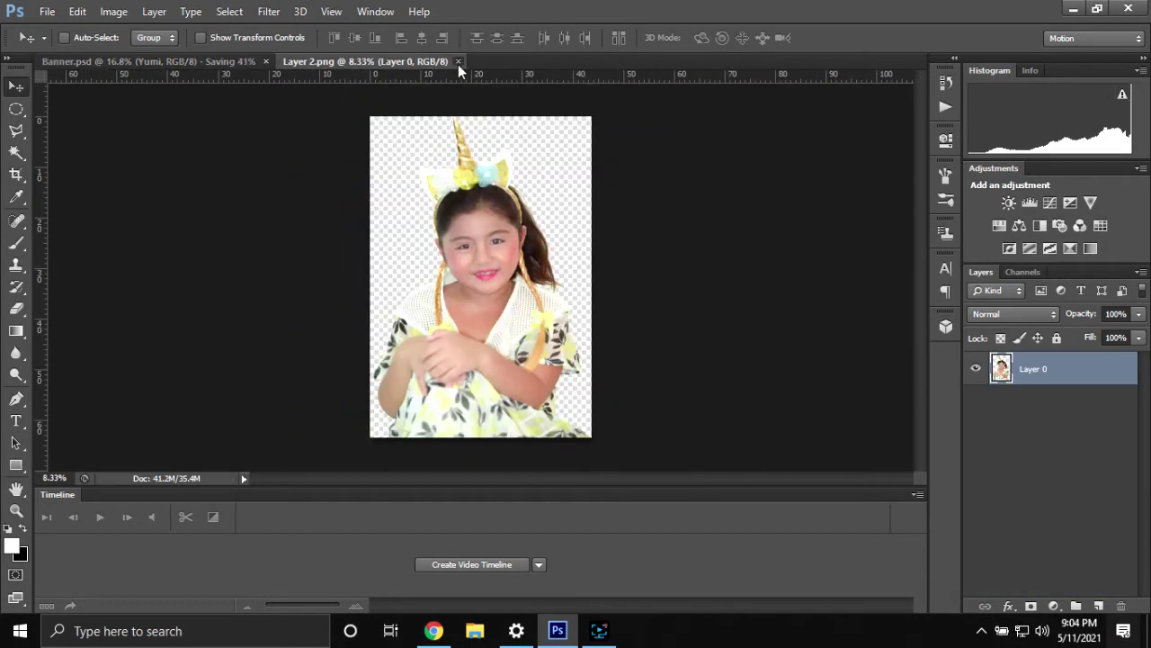
pyautogui.hotkey('ctrl', 'o')
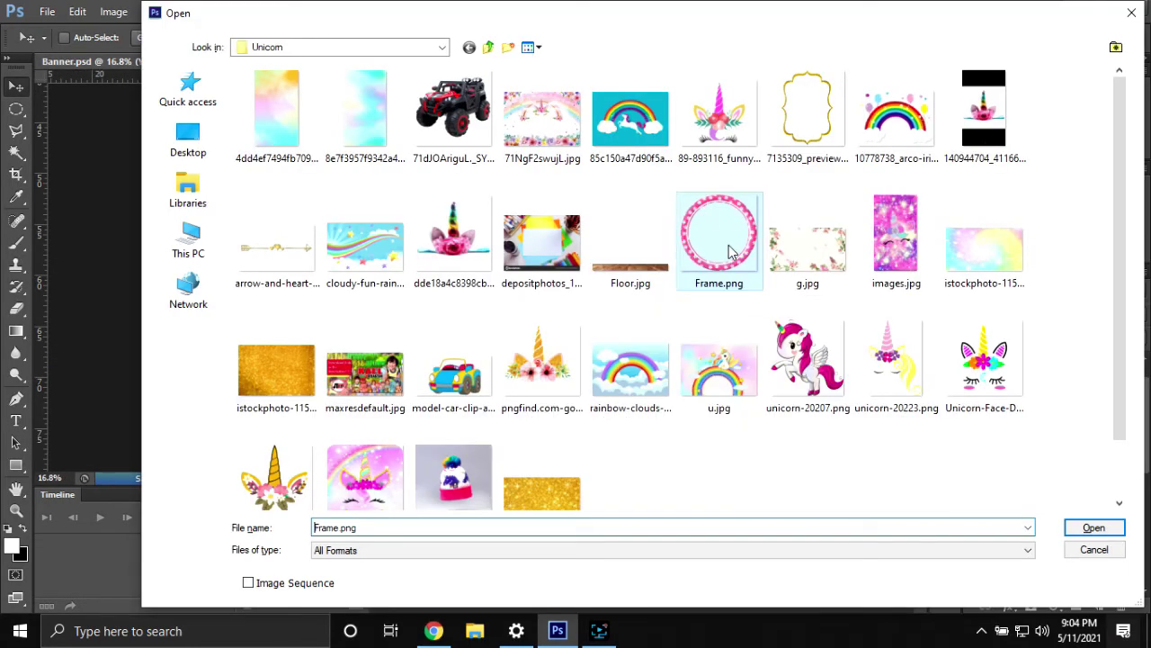
# Bring the round pink frame into the banner as two side-by-side frames.
pyautogui.doubleClick(732, 249)
pyautogui.moveTo(707, 218)
pyautogui.mouseDown()
pyautogui.moveTo(471, 349)
pyautogui.moveTo(441, 351)
pyautogui.moveTo(492, 337)
pyautogui.mouseUp()
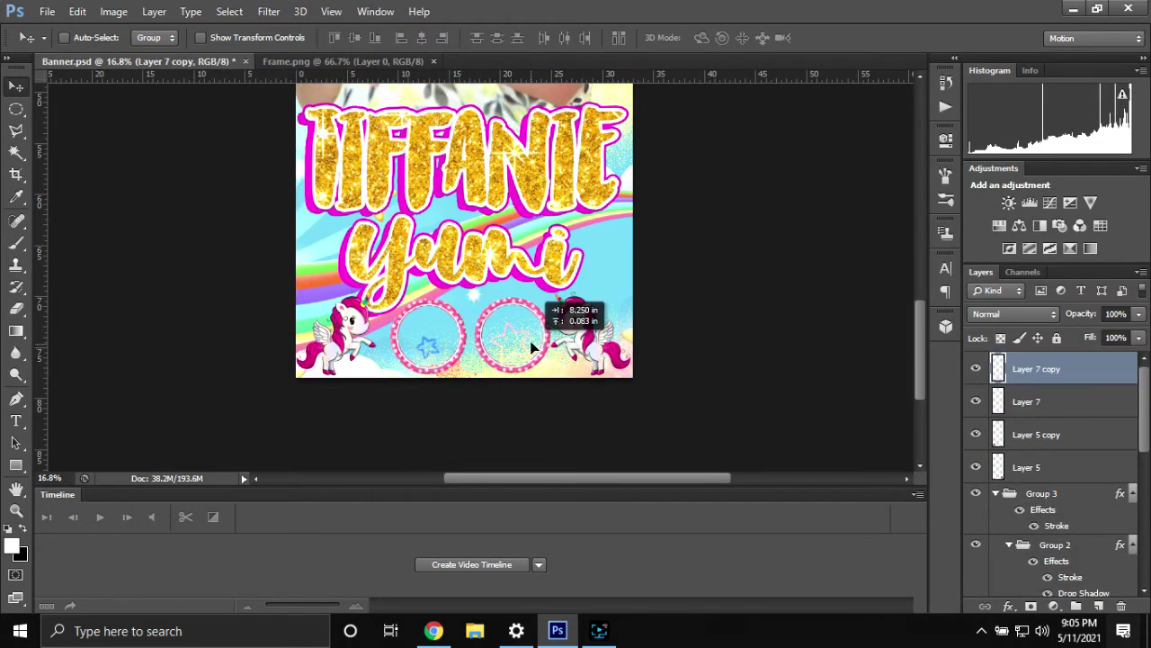
pyautogui.scroll(3, 522, 334)
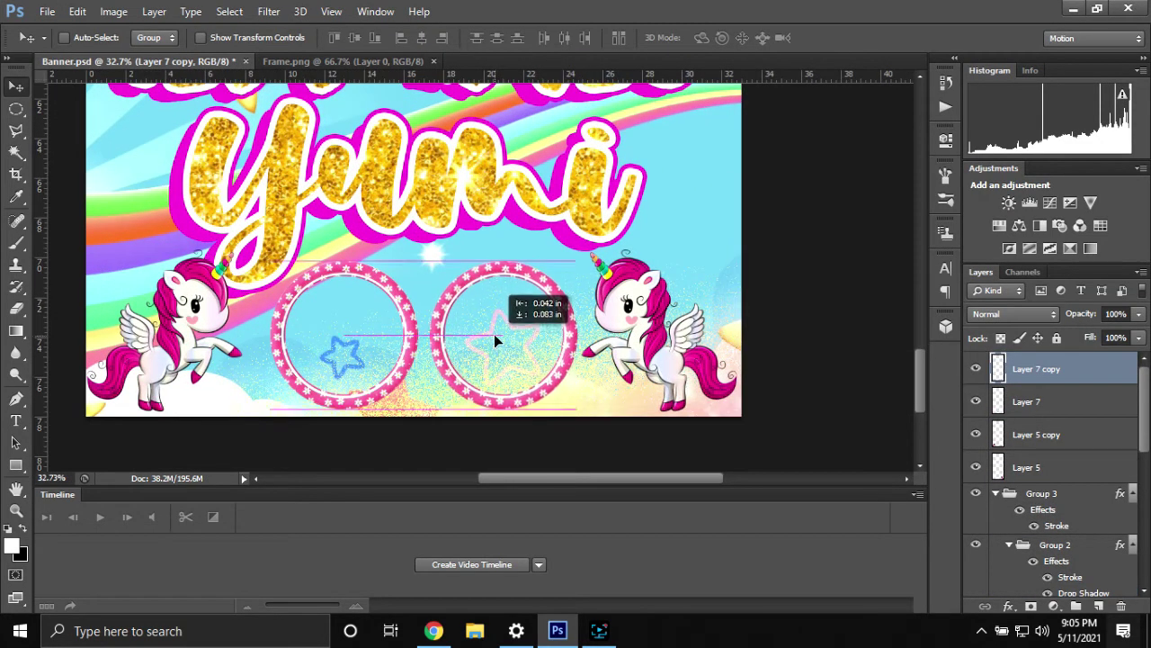
pyautogui.moveTo(492, 337); pyautogui.dragTo(499, 343)
pyautogui.scroll(-1, 428, 378)
pyautogui.hotkey('alt', 'shift', '[')
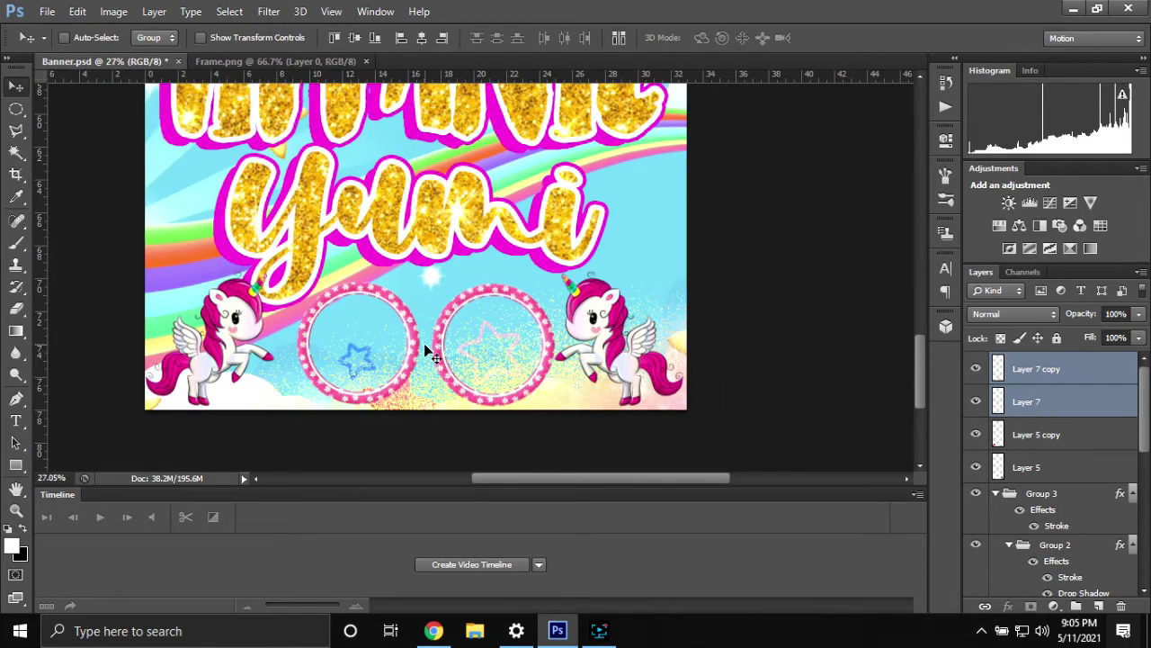
# Raise the left frame's (Layer 7) Hue/Saturation saturation to +100.
pyautogui.click(1091, 405)
pyautogui.click(113, 11)
pyautogui.click(617, 141)
pyautogui.moveTo(852, 428); pyautogui.dragTo(936, 430)
pyautogui.click(1038, 306)
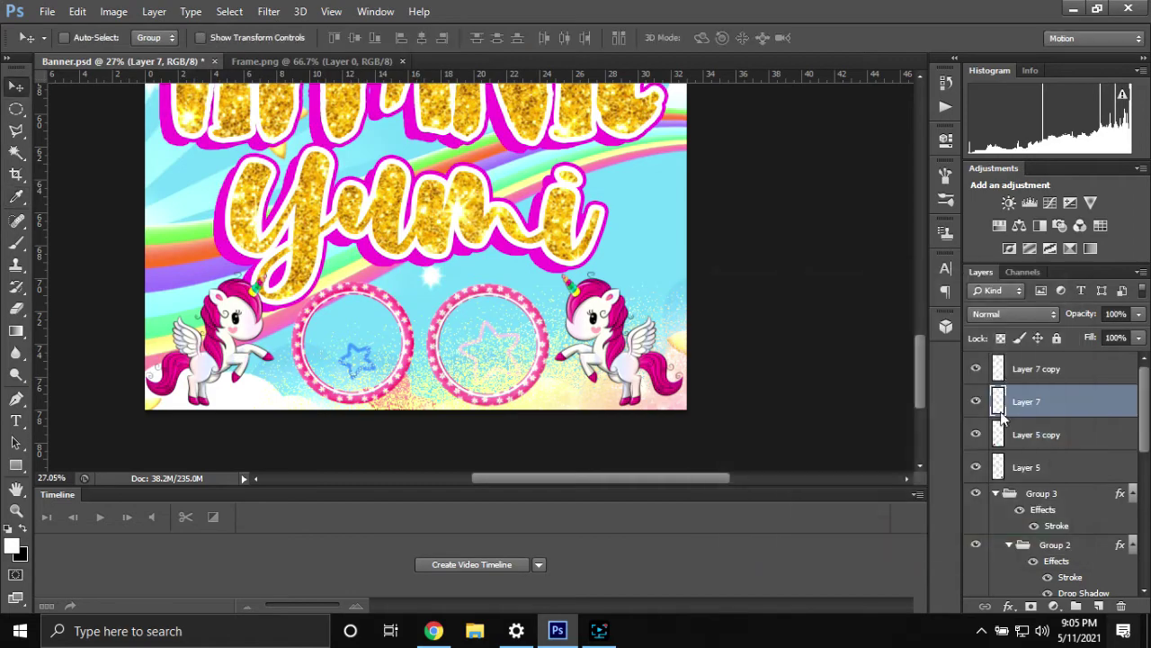
# Apply +100 saturation to the right frame (Layer 7 copy) as well.
pyautogui.click(1091, 367)
pyautogui.click(114, 10)
pyautogui.click(337, 142)
pyautogui.press('Return')
pyautogui.press('v')
# Close the frame source document and browse the materials folder for a photo.
pyautogui.click(372, 63)
pyautogui.hotkey('ctrl', 'w')
pyautogui.hotkey('ctrl', 'o')
pyautogui.click(488, 47)
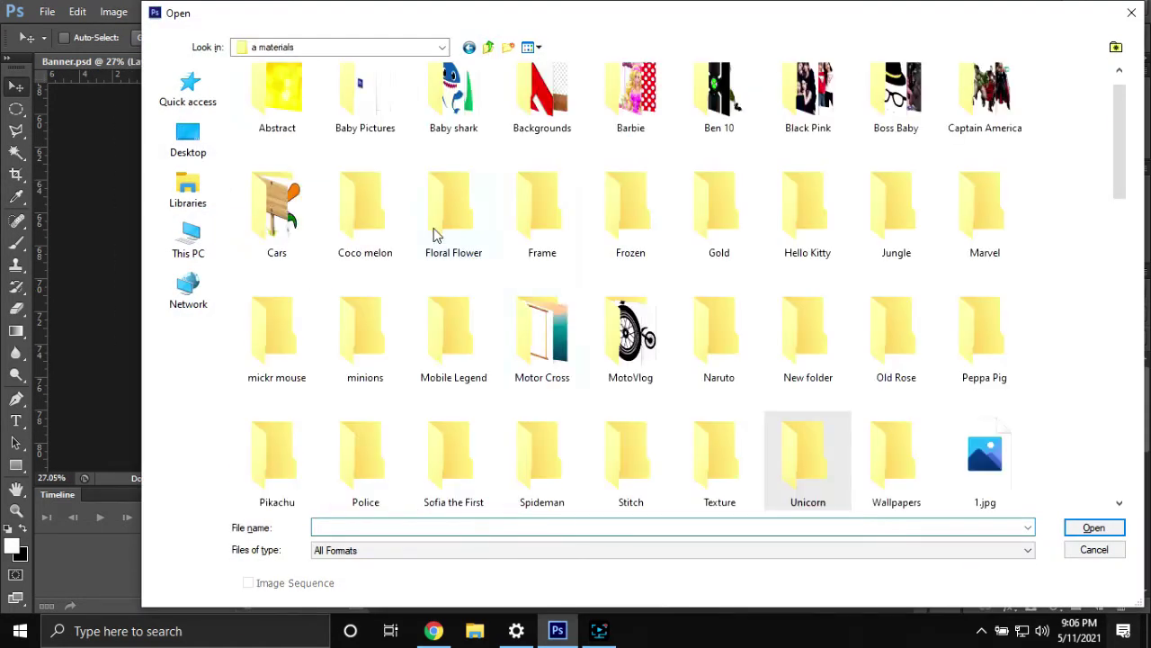
pyautogui.doubleClick(288, 159)
pyautogui.scroll(-5, 617, 369)
pyautogui.scroll(3, 432, 396)
pyautogui.scroll(3, 333, 261)
pyautogui.click(341, 423)
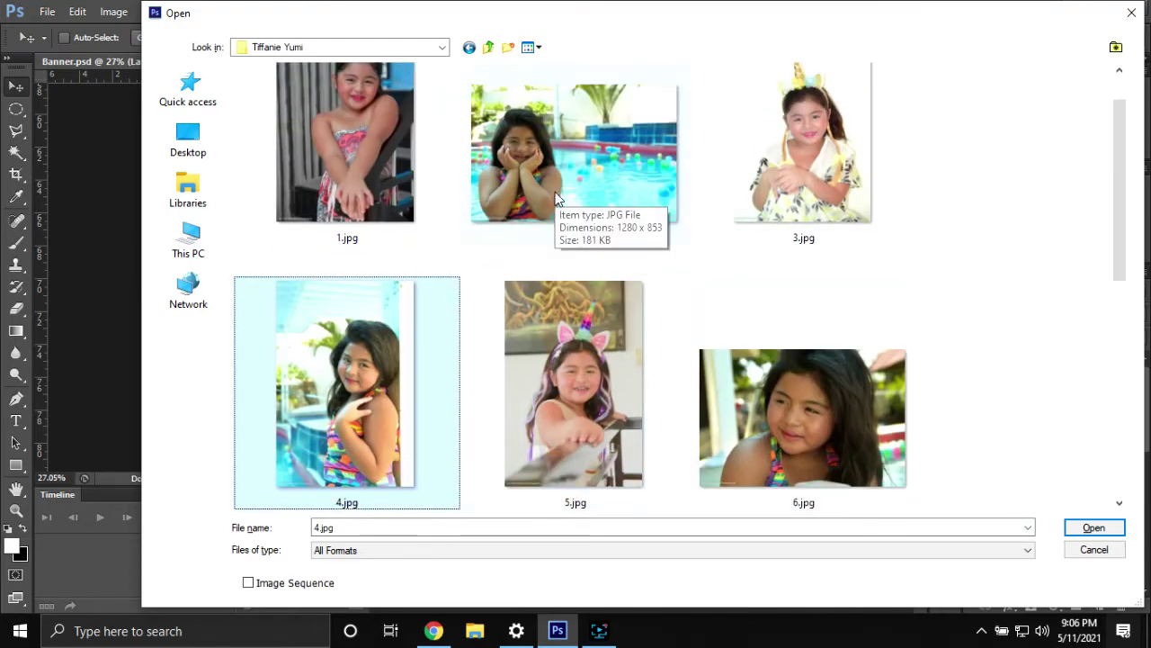
pyautogui.scroll(-3, 555, 344)
pyautogui.scroll(4, 468, 270)
pyautogui.press('Return')
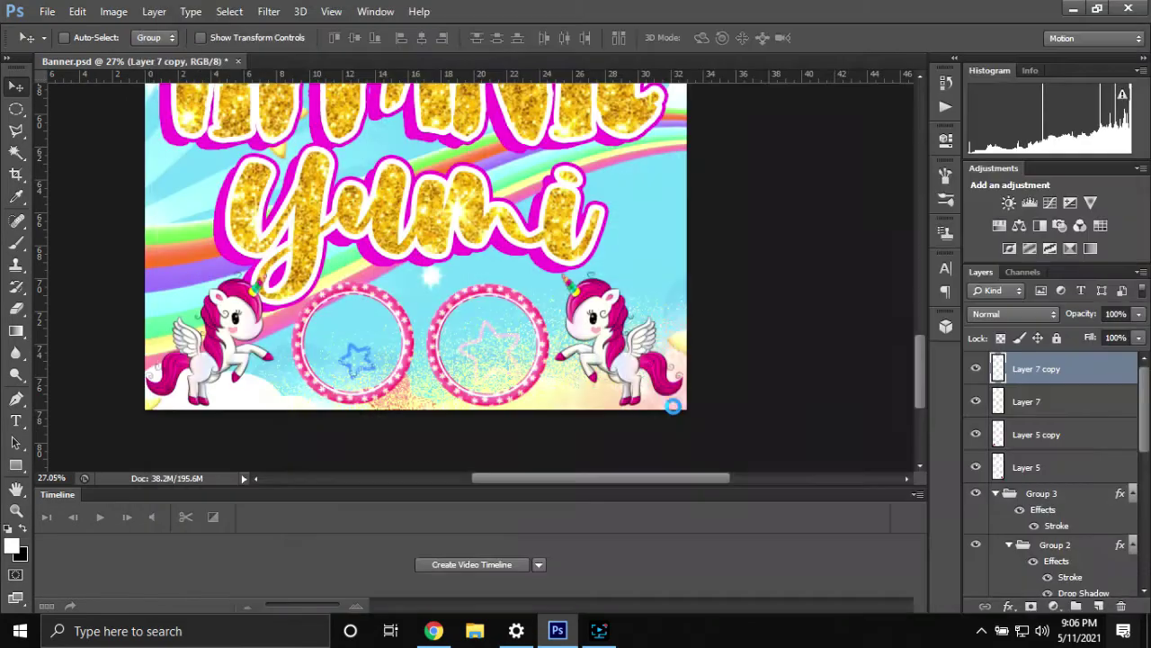
# Place the 4.jpg photo behind the left circle frame, scaled to fit.
pyautogui.doubleClick(1028, 368)
pyautogui.moveTo(485, 270)
pyautogui.mouseDown()
pyautogui.moveTo(538, 324)
pyautogui.moveTo(380, 366)
pyautogui.mouseUp()
pyautogui.moveTo(1071, 369); pyautogui.dragTo(1067, 443)
pyautogui.hotkey('ctrl', 't')
pyautogui.moveTo(237, 228); pyautogui.dragTo(344, 310)
pyautogui.scroll(2, 360, 342)
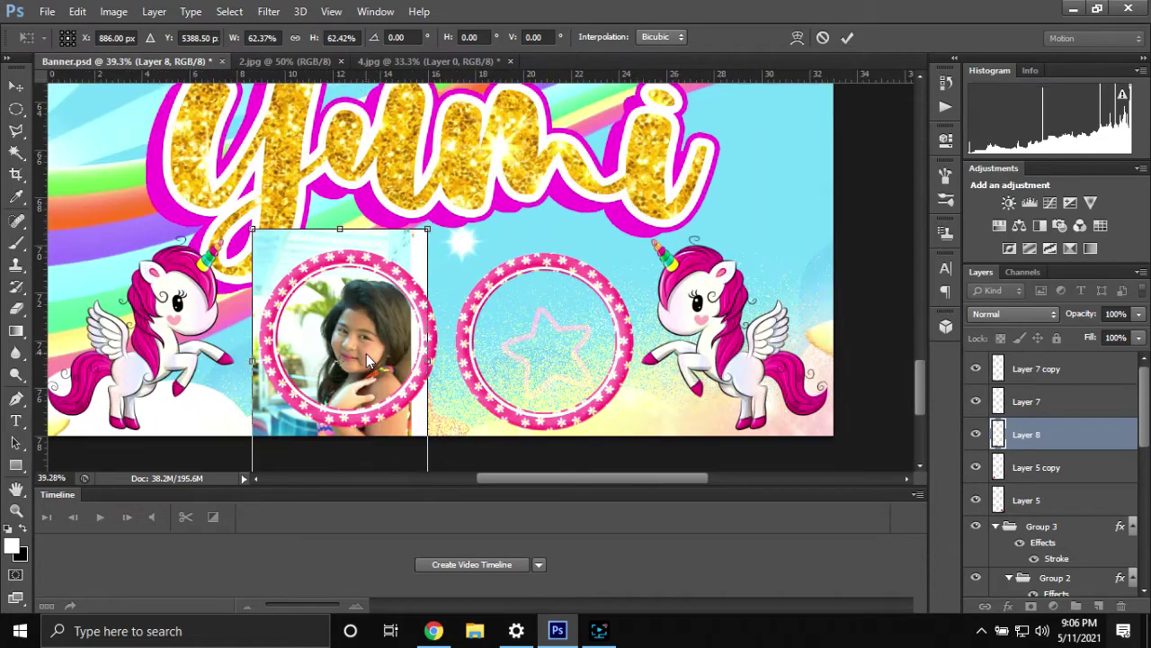
pyautogui.scroll(2, 366, 354)
pyautogui.press('Return')
pyautogui.moveTo(409, 366); pyautogui.dragTo(389, 364)
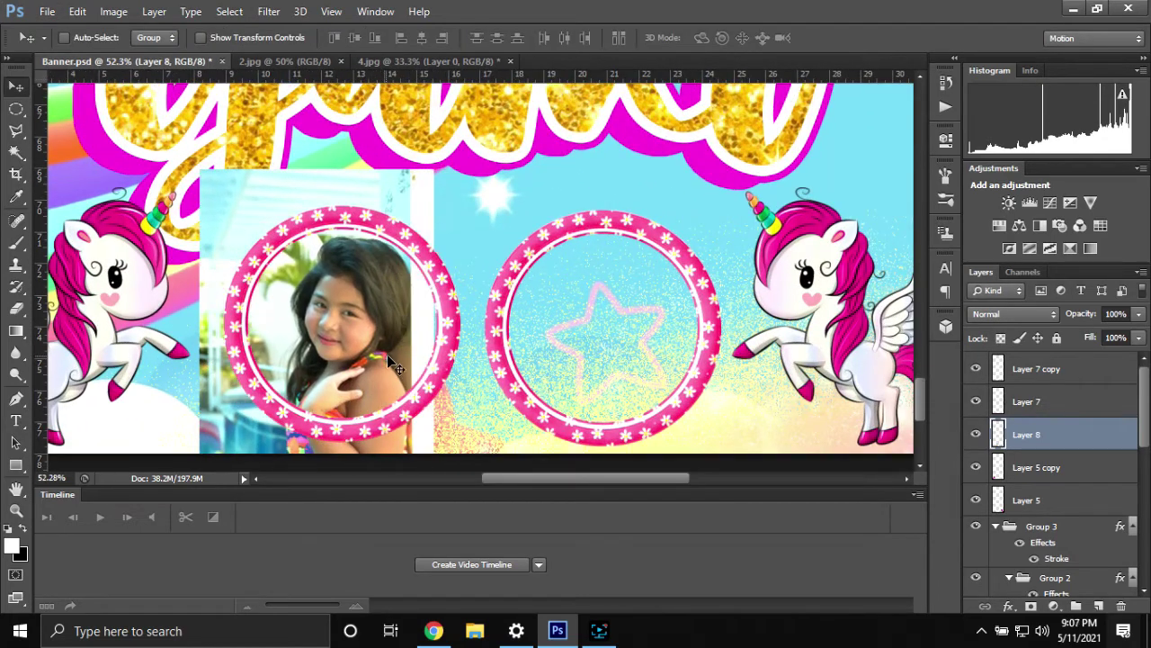
# Mask the photo to a circular selection in the left frame and close 4.jpg.
pyautogui.click(17, 111)
pyautogui.moveTo(228, 216); pyautogui.dragTo(442, 431)
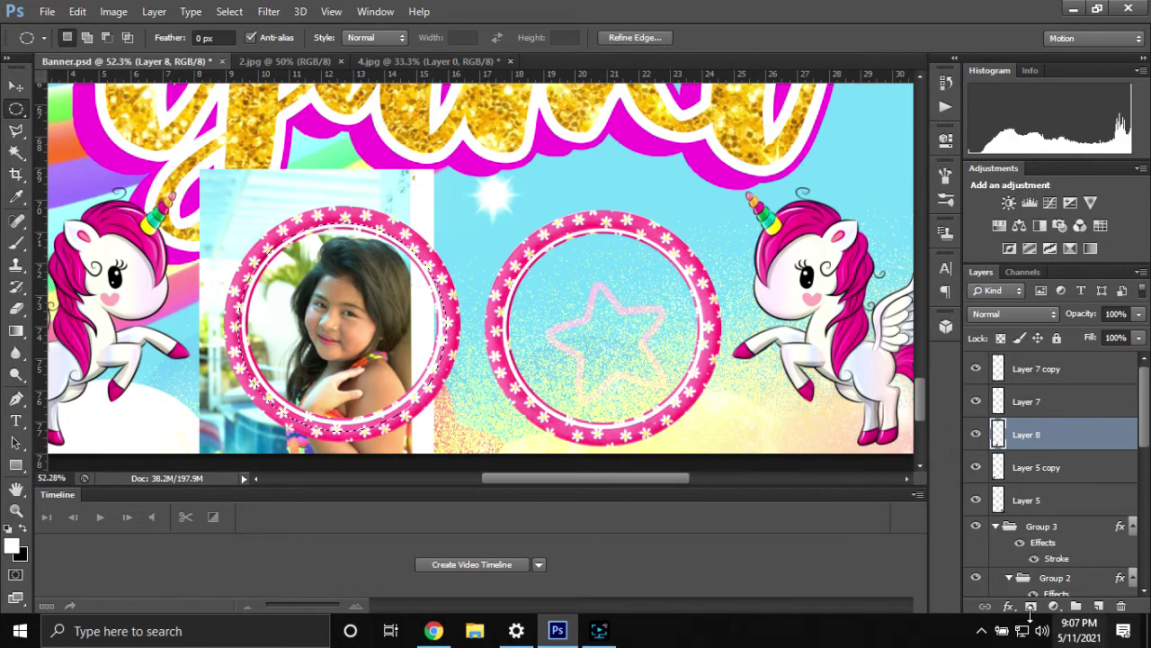
pyautogui.click(1031, 605)
pyautogui.press('v')
pyautogui.moveTo(342, 324); pyautogui.dragTo(347, 324)
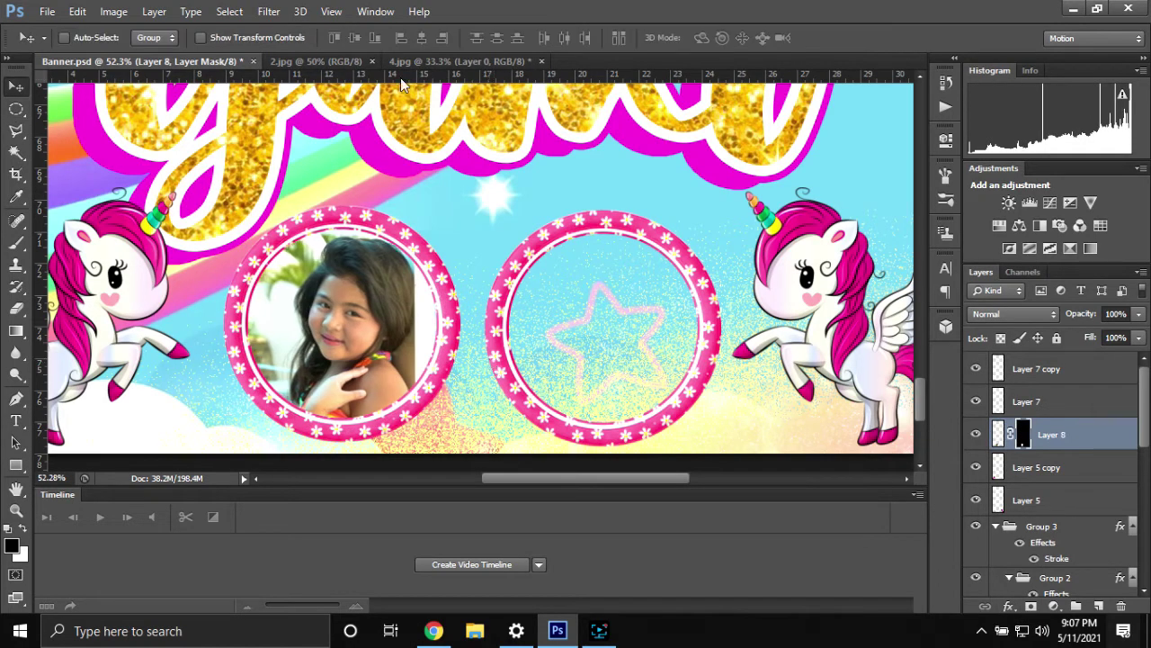
pyautogui.click(454, 61)
pyautogui.hotkey('ctrl', 'w')
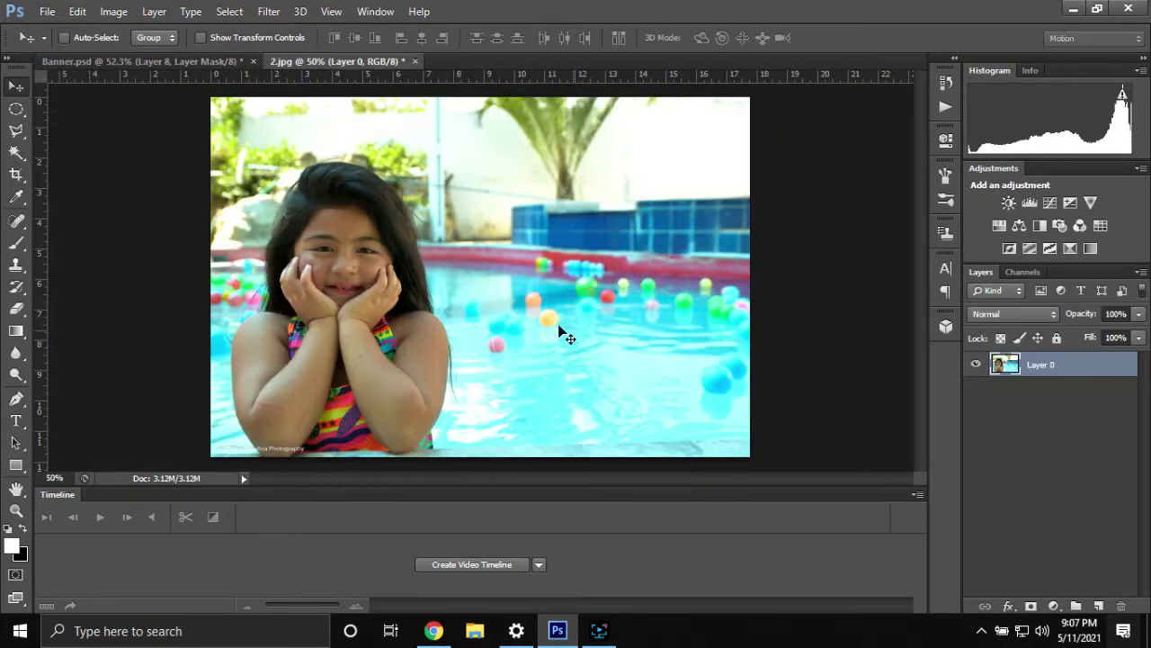
# Place 2.jpg in the banner at about 67% over the right circle.
pyautogui.moveTo(560, 418)
pyautogui.mouseDown()
pyautogui.moveTo(165, 67)
pyautogui.moveTo(606, 305)
pyautogui.mouseUp()
pyautogui.hotkey('ctrl', 't')
pyautogui.moveTo(462, 116); pyautogui.dragTo(567, 202)
pyautogui.moveTo(629, 342); pyautogui.dragTo(599, 309)
pyautogui.press('Return')
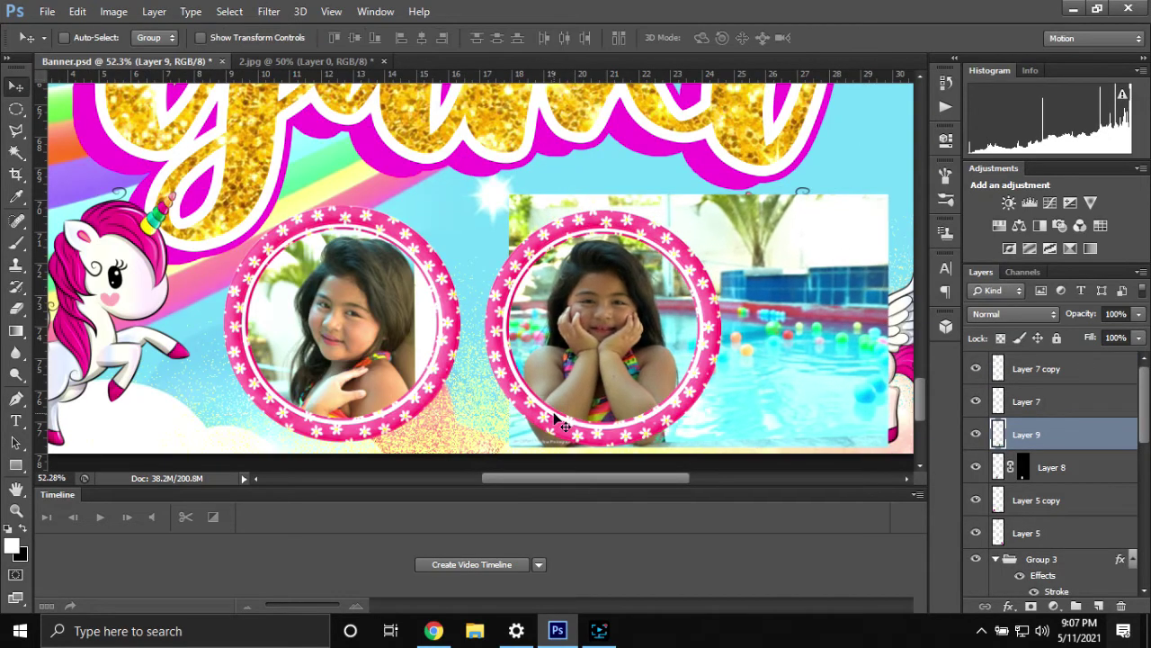
# Mask the right photo to an elliptical circle and check it against the frame.
pyautogui.press('m')
pyautogui.moveTo(493, 216); pyautogui.dragTo(730, 439)
pyautogui.click(1032, 605)
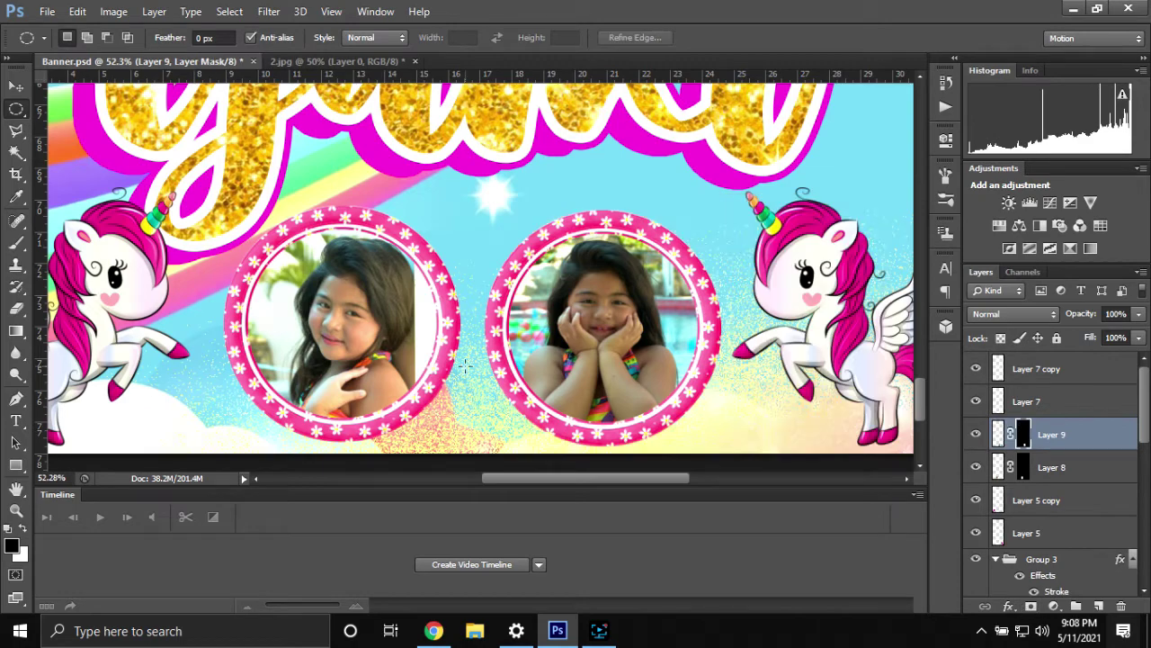
pyautogui.scroll(-3, 405, 342)
pyautogui.scroll(2, 405, 341)
pyautogui.scroll(2, 405, 341)
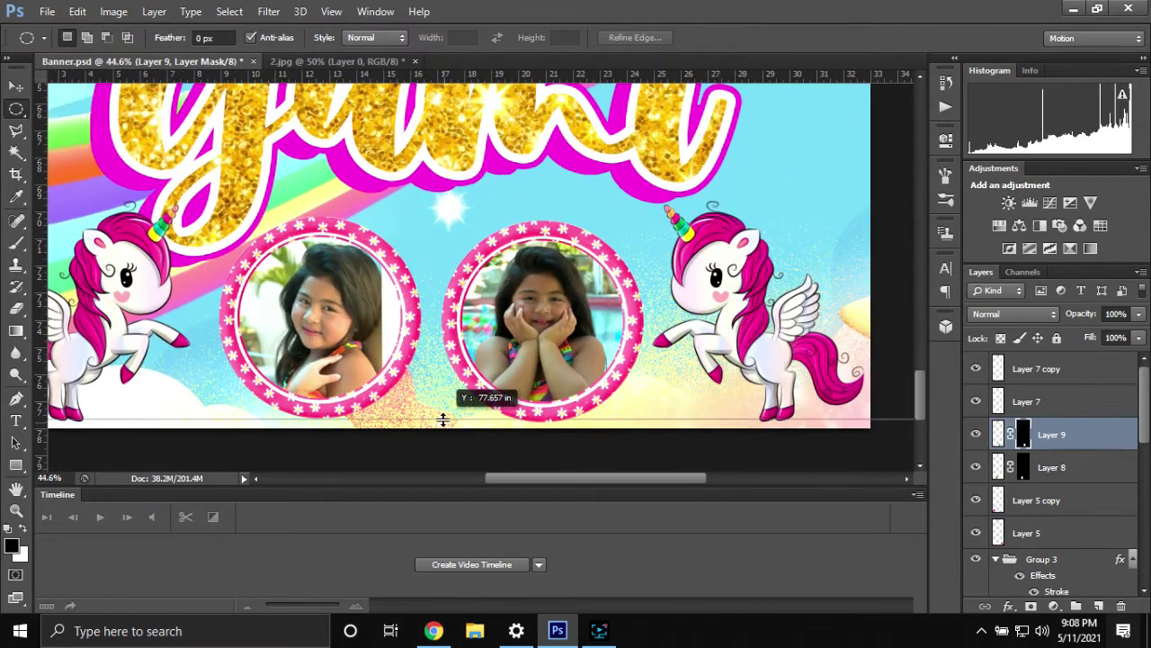
pyautogui.click(976, 368)
pyautogui.click(1076, 378)
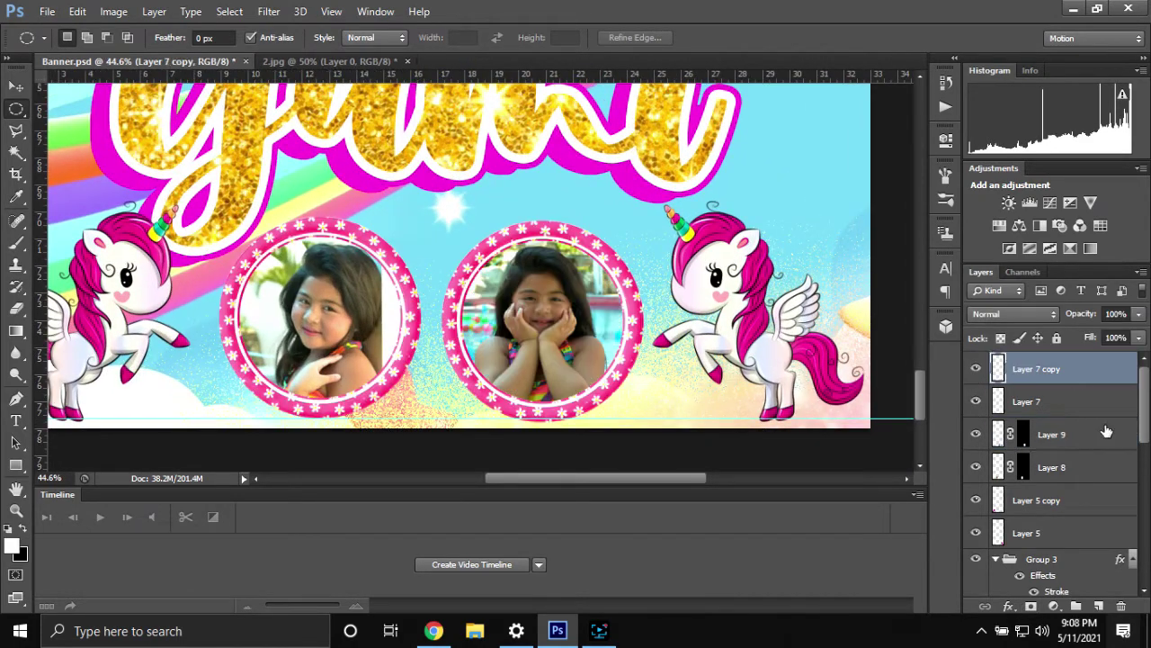
# Nudge the right and left frame-and-photo pairs into alignment.
pyautogui.keyDown('ctrl'); pyautogui.click(1106, 435); pyautogui.keyUp('ctrl')
pyautogui.press('v')
pyautogui.moveTo(640, 389); pyautogui.dragTo(634, 384)
pyautogui.click(1026, 401)
pyautogui.keyDown('ctrl'); pyautogui.click(1052, 467); pyautogui.keyUp('ctrl')
pyautogui.moveTo(419, 374); pyautogui.dragTo(430, 376)
pyautogui.scroll(-2, 414, 342)
pyautogui.scroll(-3, 450, 342)
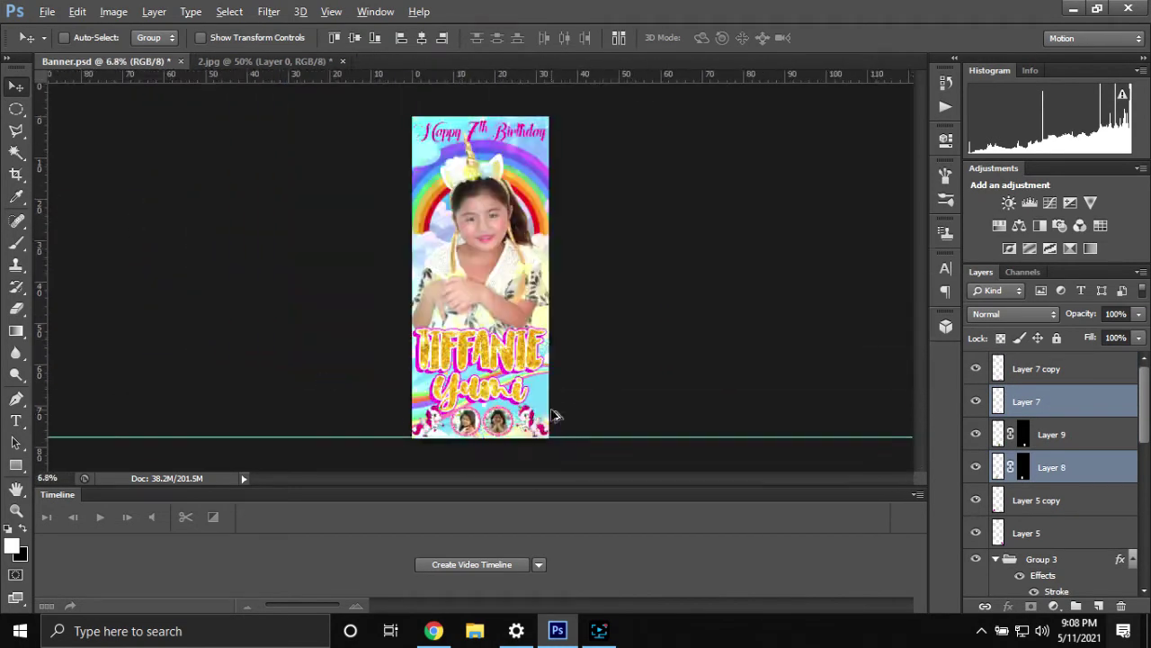
# Group all the frame and photo layers together.
pyautogui.scroll(1, 482, 344)
pyautogui.scroll(2, 479, 339)
pyautogui.scroll(1, 471, 363)
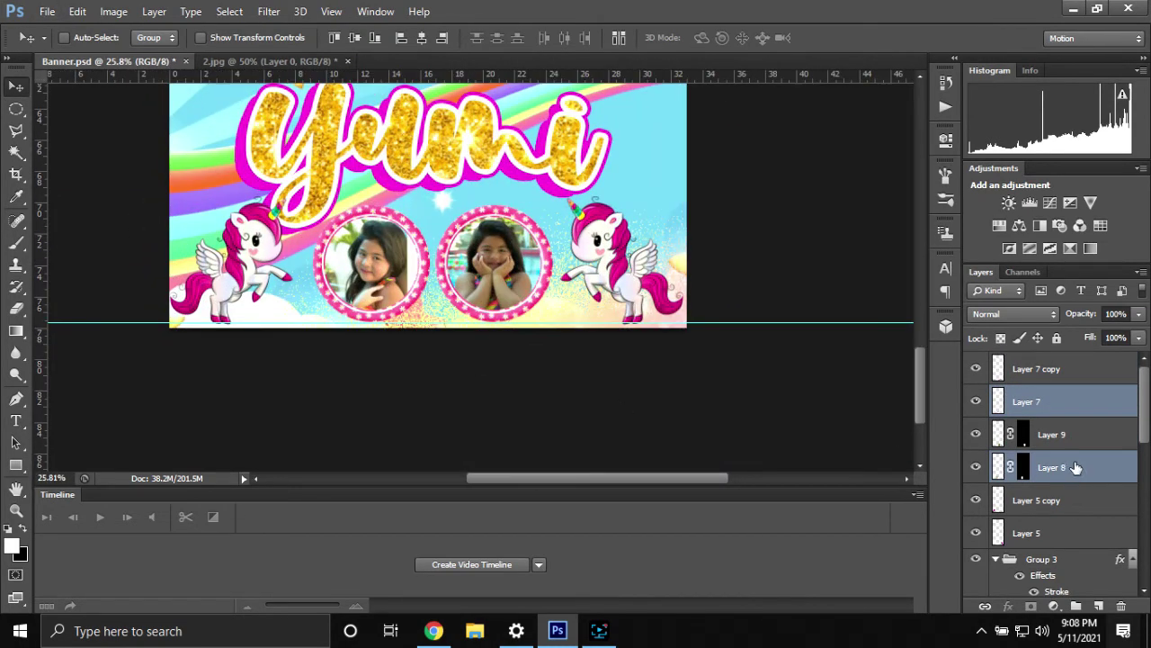
pyautogui.keyDown('ctrl'); pyautogui.click(1079, 500); pyautogui.keyUp('ctrl')
pyautogui.keyDown('shift'); pyautogui.click(1061, 374); pyautogui.keyUp('shift')
pyautogui.hotkey('ctrl', 'g')
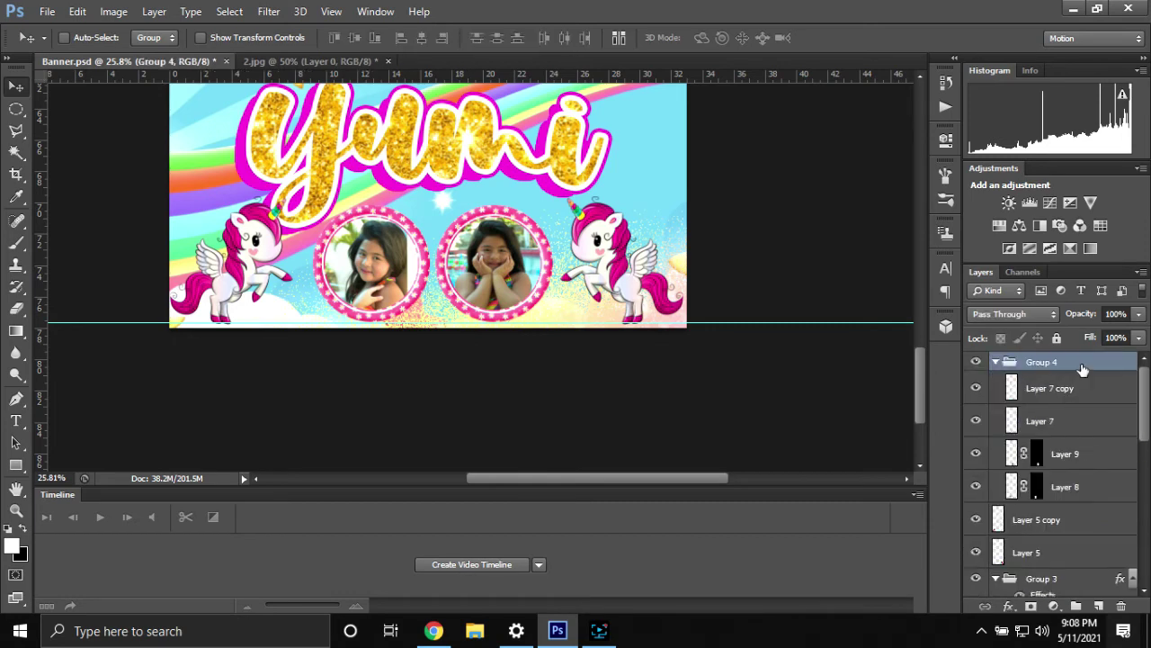
# Give the group an 8 px magenta stroke and pink drop shadow, then save.
pyautogui.doubleClick(1082, 364)
pyautogui.click(718, 333)
pyautogui.click(868, 378)
pyautogui.click(1138, 358)
pyautogui.write('8')
pyautogui.click(868, 378)
pyautogui.press('Return')
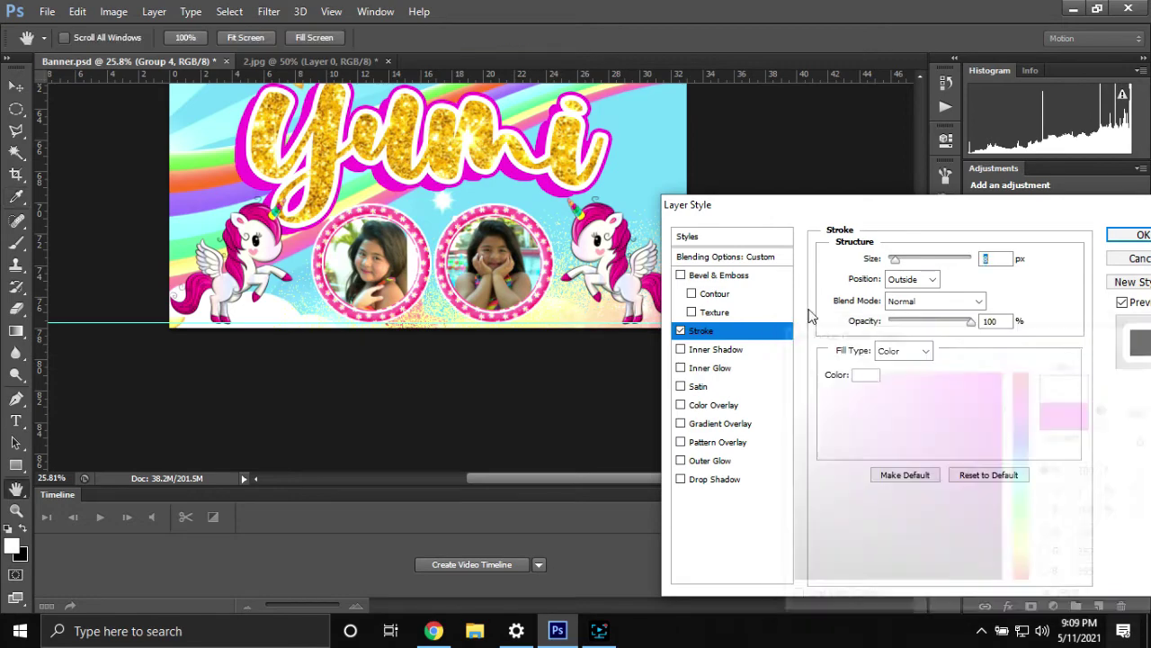
pyautogui.click(715, 478)
pyautogui.click(1003, 261)
pyautogui.click(415, 214)
pyautogui.press('Return')
pyautogui.press('Return')
pyautogui.scroll(-5, 521, 253)
pyautogui.hotkey('ctrl', 's')
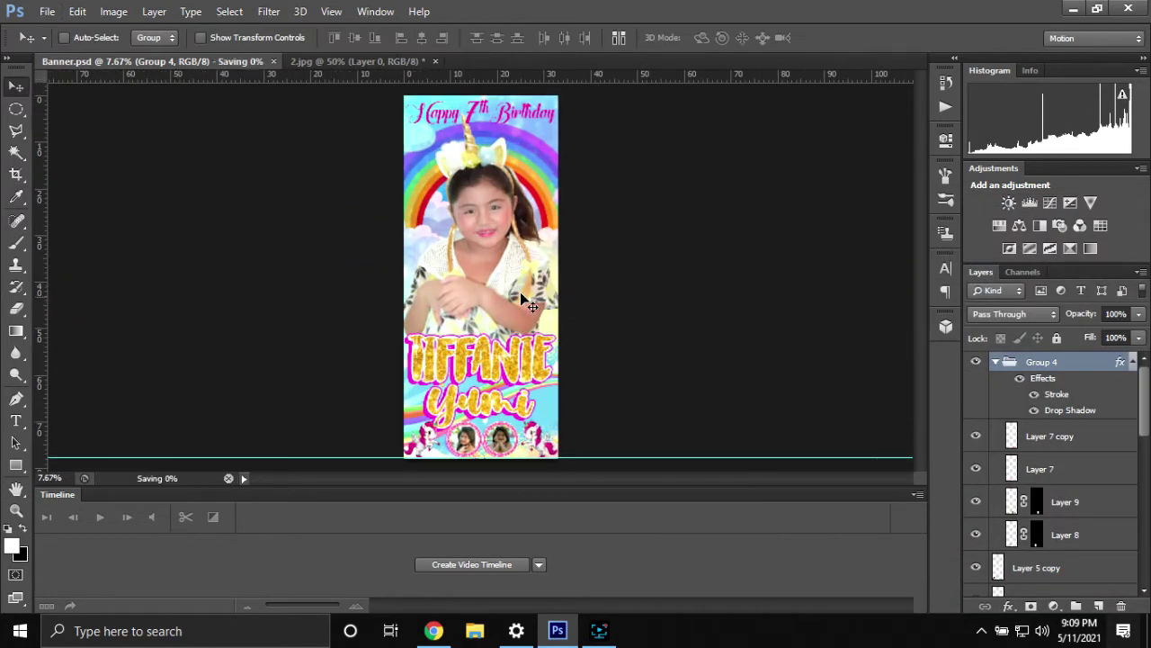
# Add a Stroke outline to the Happy 7th Birthday title (Group 5) and save.
pyautogui.scroll(3, 525, 138)
pyautogui.scroll(2, 467, 199)
pyautogui.scroll(-5, 1061, 486)
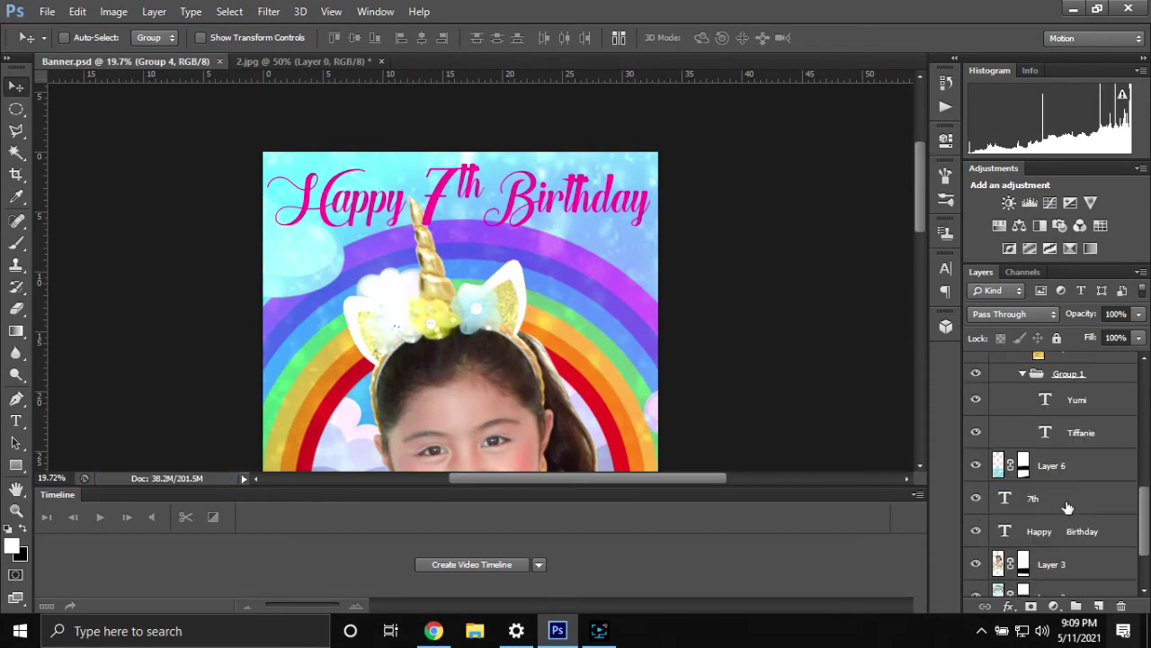
pyautogui.click(1067, 494)
pyautogui.doubleClick(1067, 502)
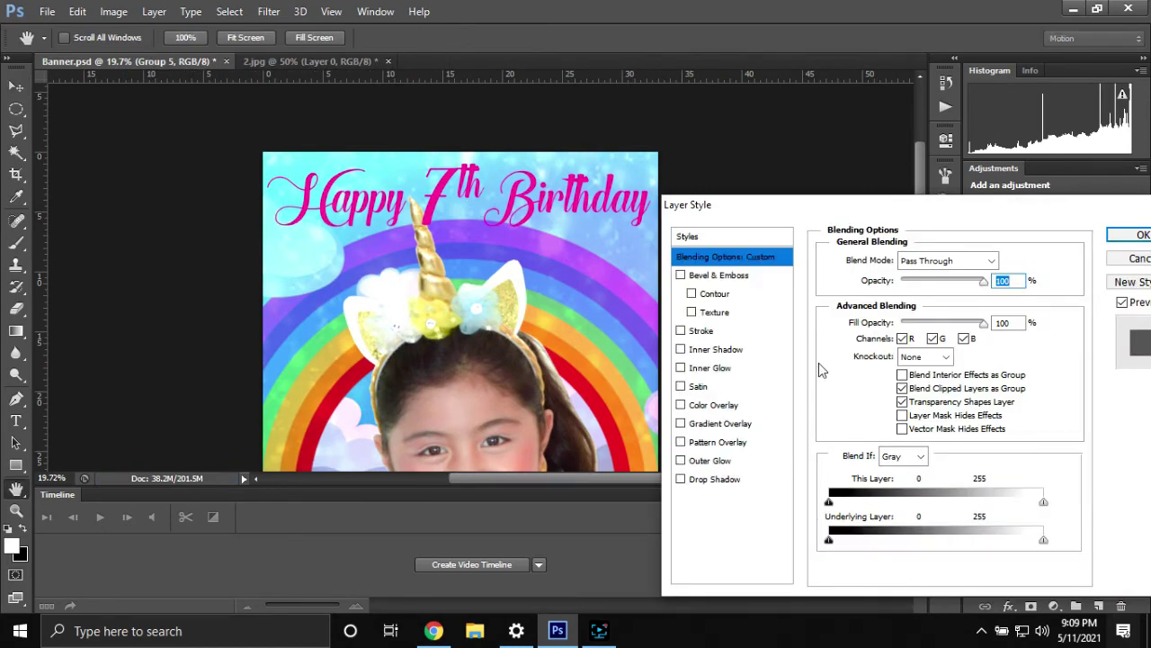
pyautogui.click(697, 327)
pyautogui.press('Return')
pyautogui.hotkey('ctrl', 's')
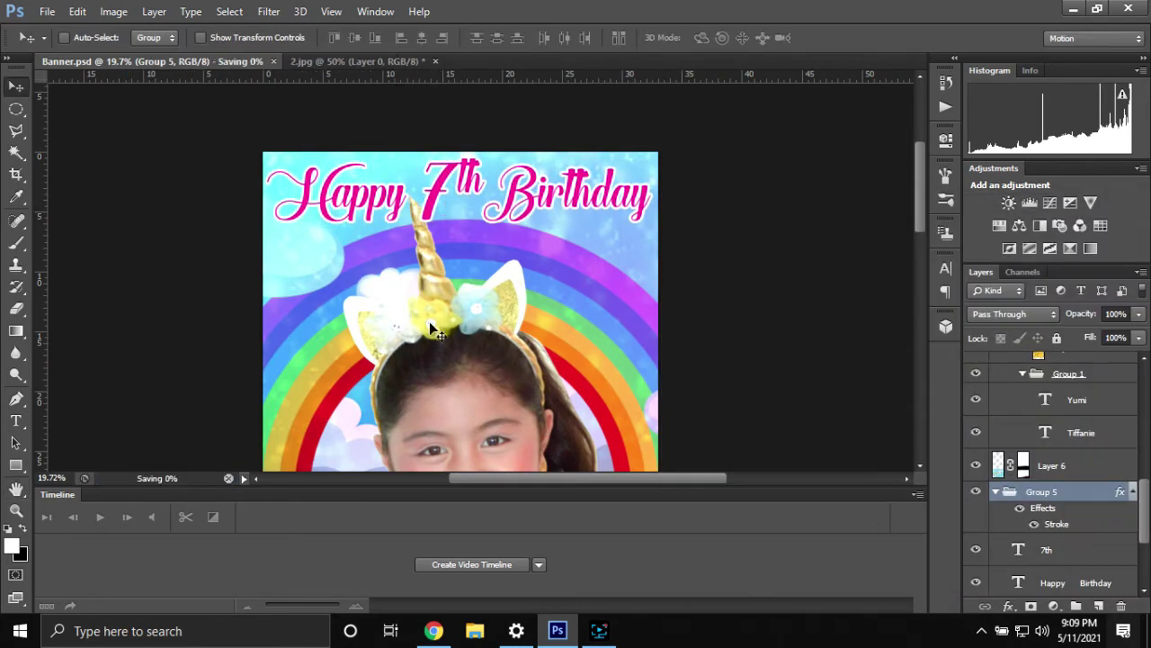
pyautogui.scroll(-5, 519, 369)
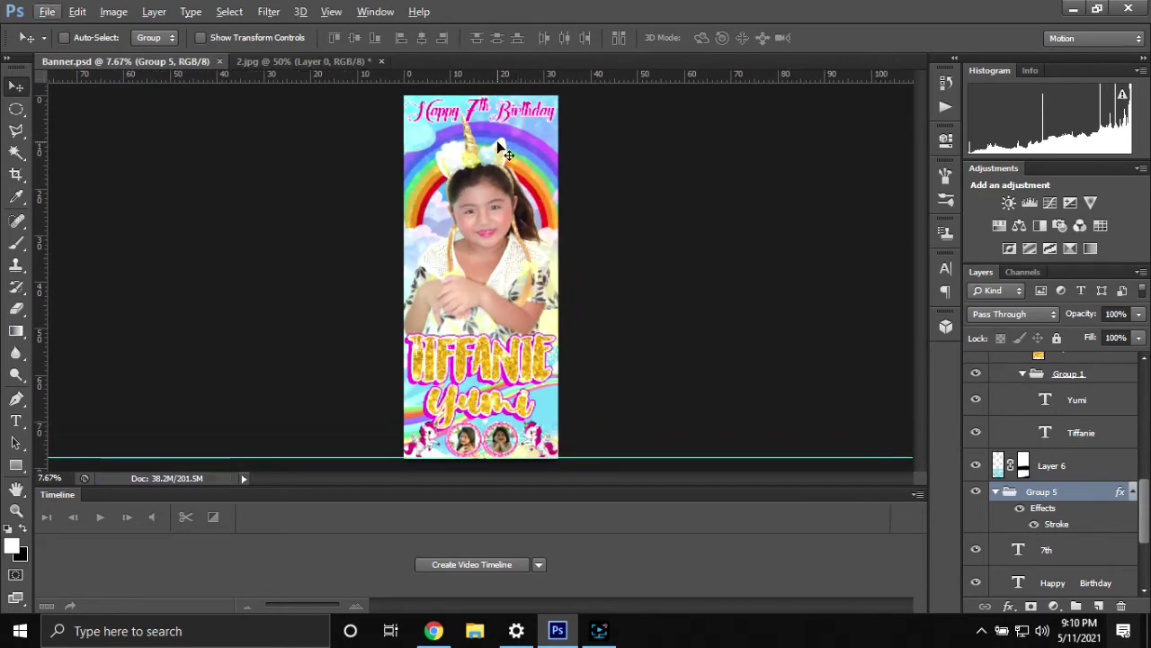
pyautogui.scroll(3, 520, 369)
pyautogui.scroll(2, 907, 205)
pyautogui.moveTo(630, 478); pyautogui.dragTo(621, 479)
pyautogui.moveTo(919, 223)
pyautogui.mouseDown()
pyautogui.moveTo(917, 370)
pyautogui.moveTo(896, 277)
pyautogui.mouseUp()
pyautogui.scroll(-3, 896, 277)
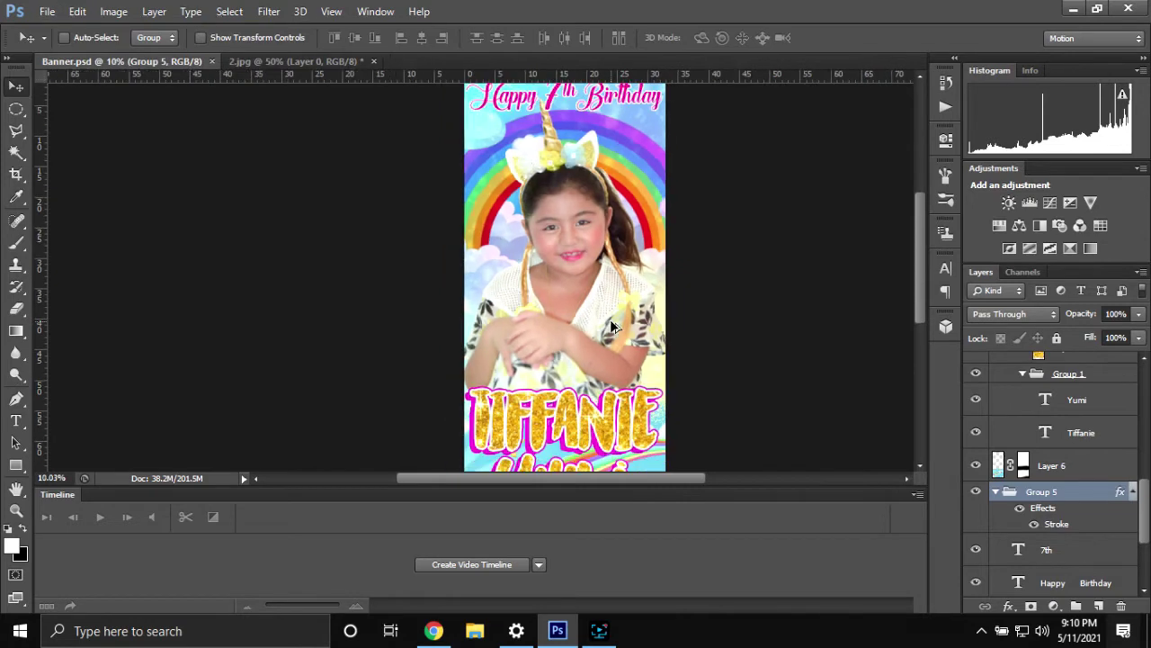
pyautogui.scroll(2, 924, 273)
pyautogui.scroll(-1, 924, 273)
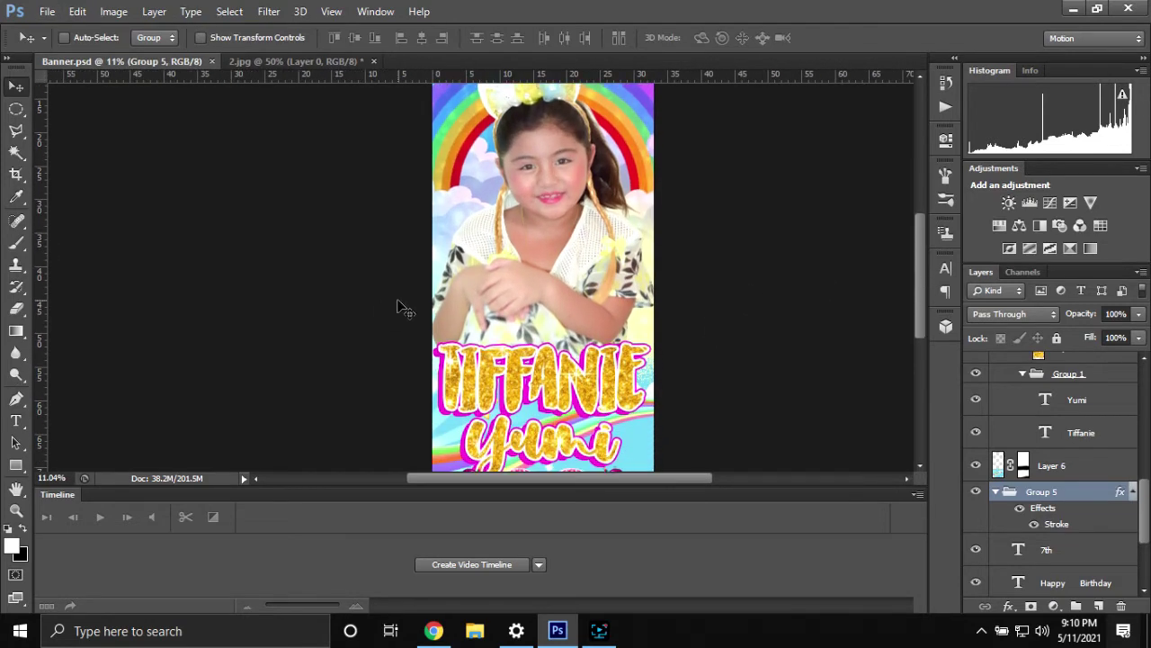
pyautogui.scroll(-2, 397, 306)
pyautogui.click(600, 630)
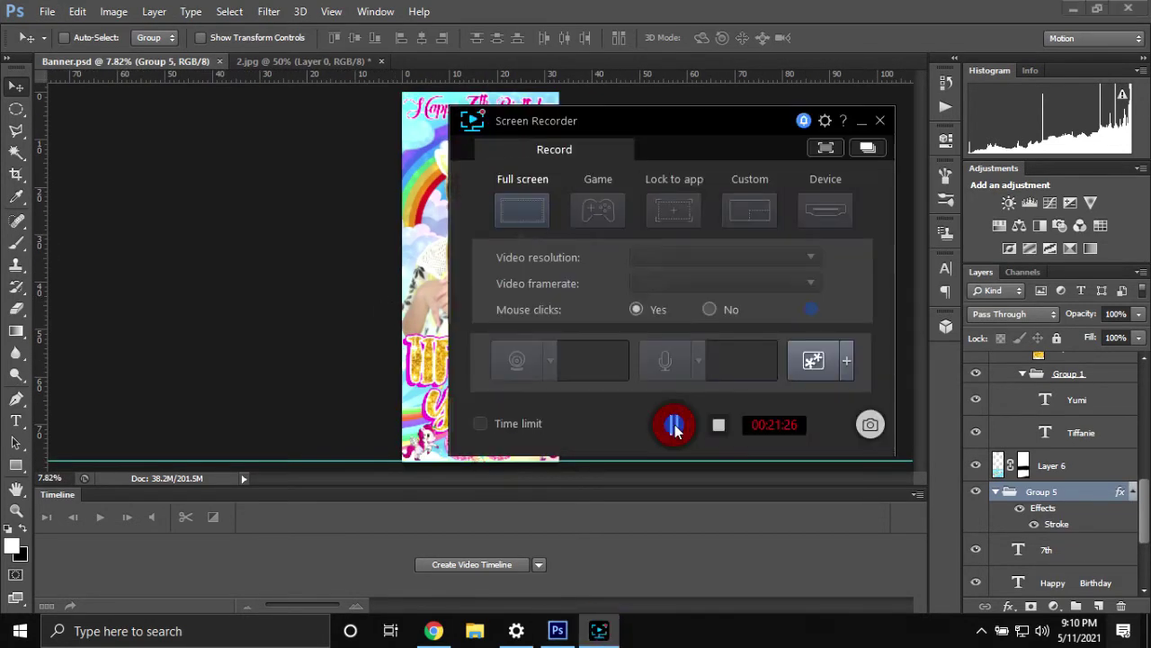
pyautogui.click(671, 424)
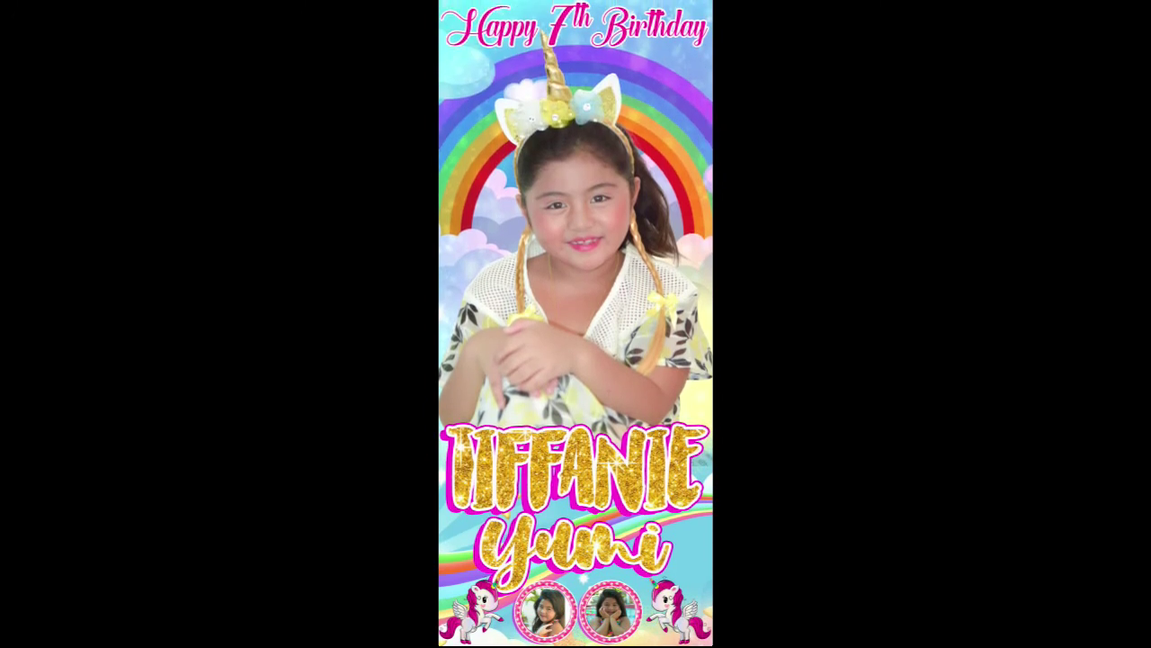